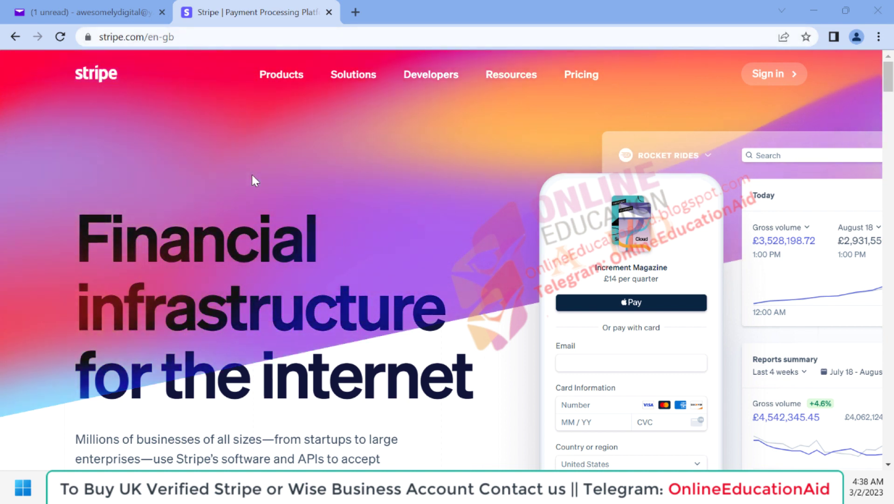
# Create a Stripe account with e-mail, full name, United Kingdom and password, opting into update emails
pyautogui.scroll(-2, 332, 303)
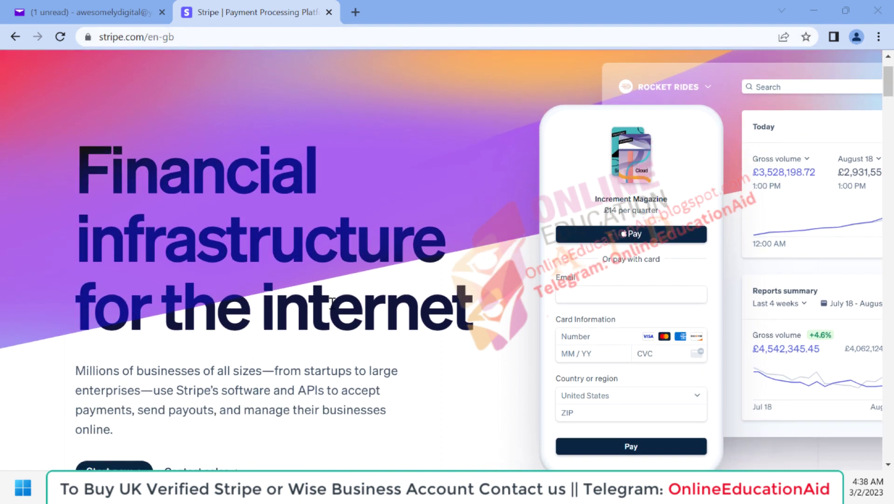
pyautogui.scroll(-2, 332, 303)
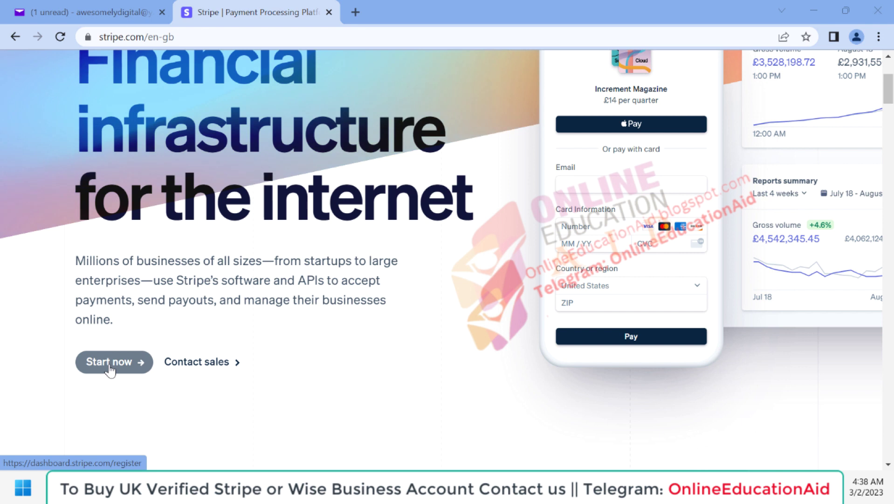
pyautogui.click(110, 369)
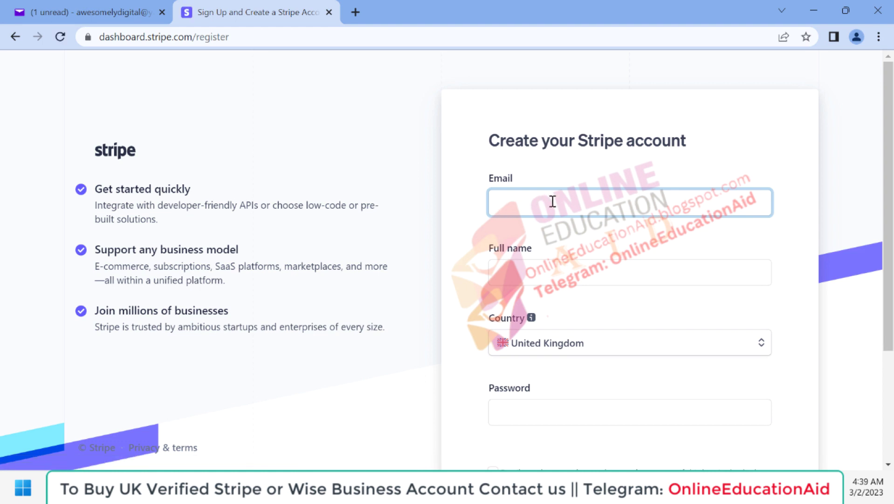
pyautogui.scroll(-1, 505, 233)
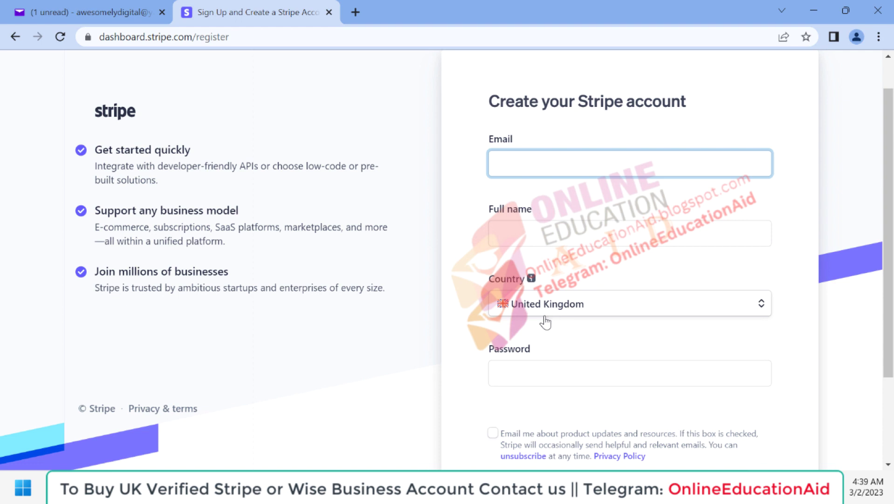
pyautogui.scroll(-1, 563, 330)
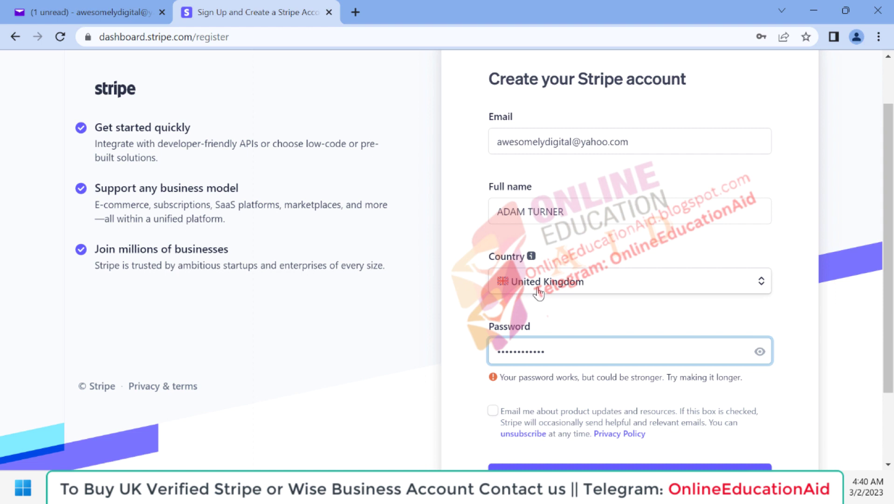
pyautogui.scroll(-1, 545, 341)
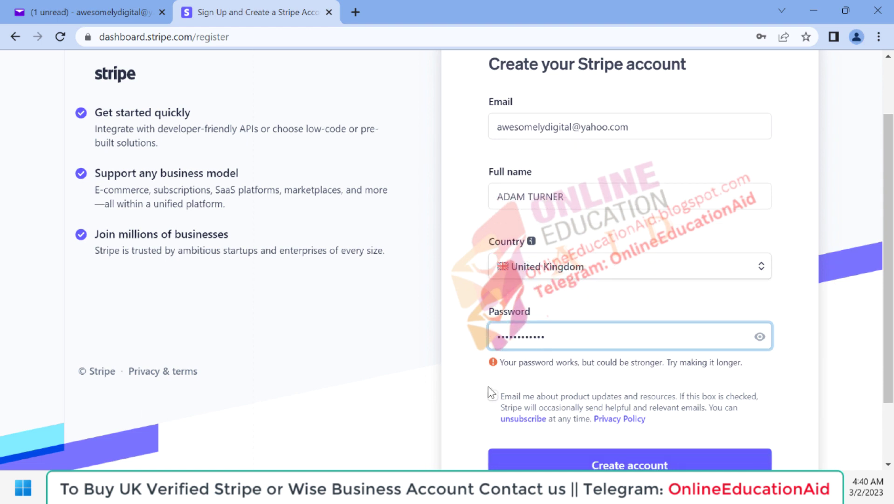
pyautogui.scroll(-2, 483, 393)
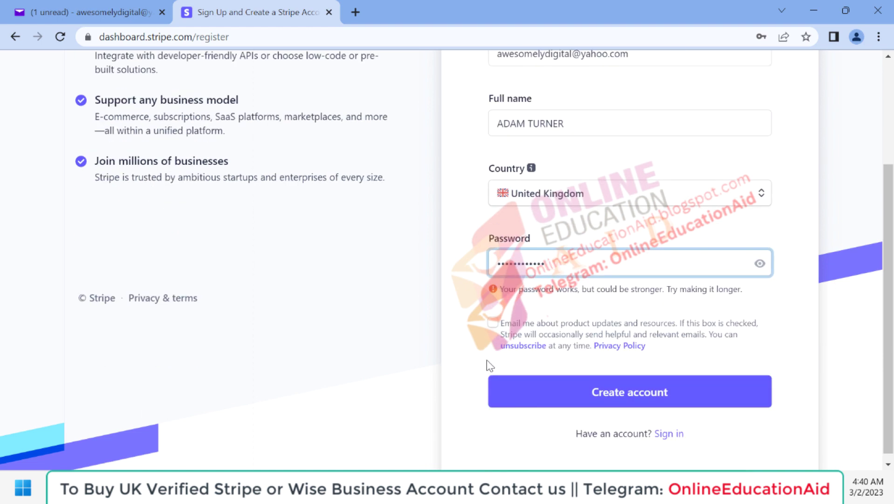
pyautogui.click(493, 323)
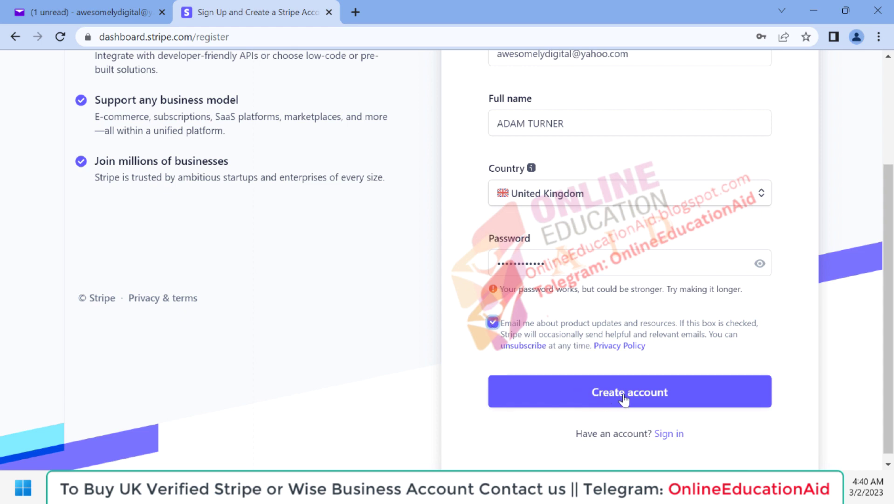
pyautogui.click(624, 395)
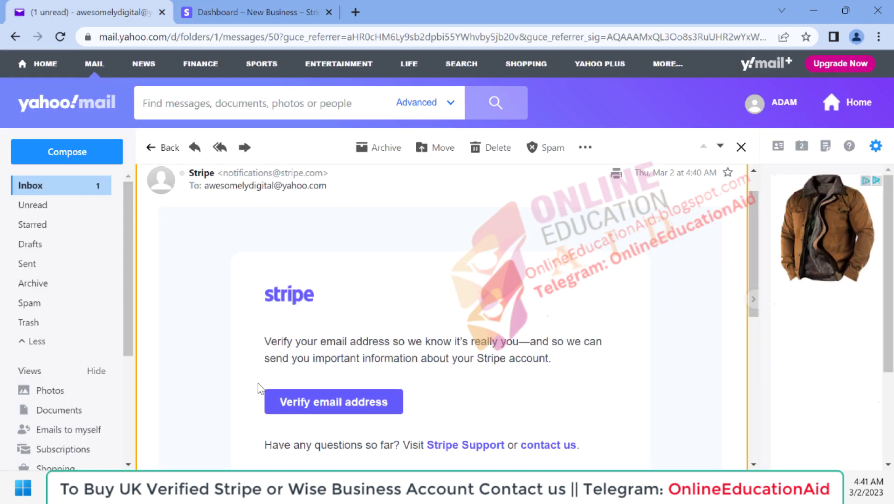
# Confirm the Stripe account's email address from the verification message in Yahoo Mail
pyautogui.click(317, 405)
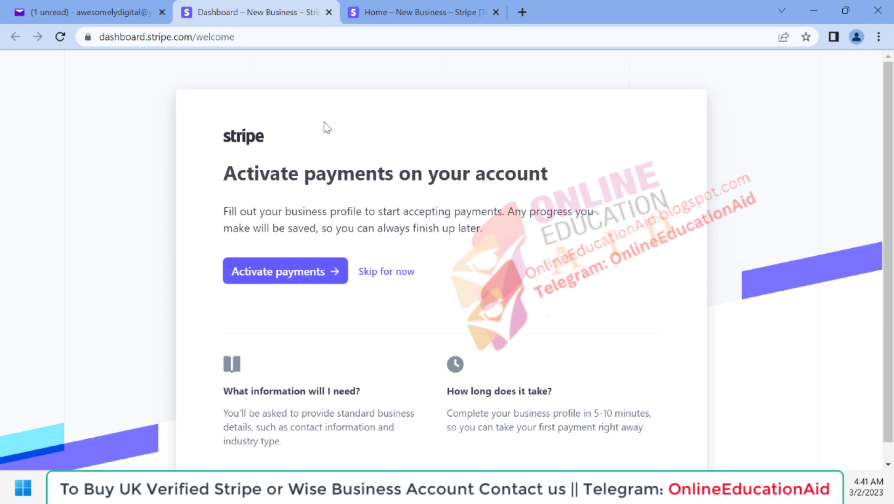
# Start activating payments from Stripe's welcome page
pyautogui.click(285, 279)
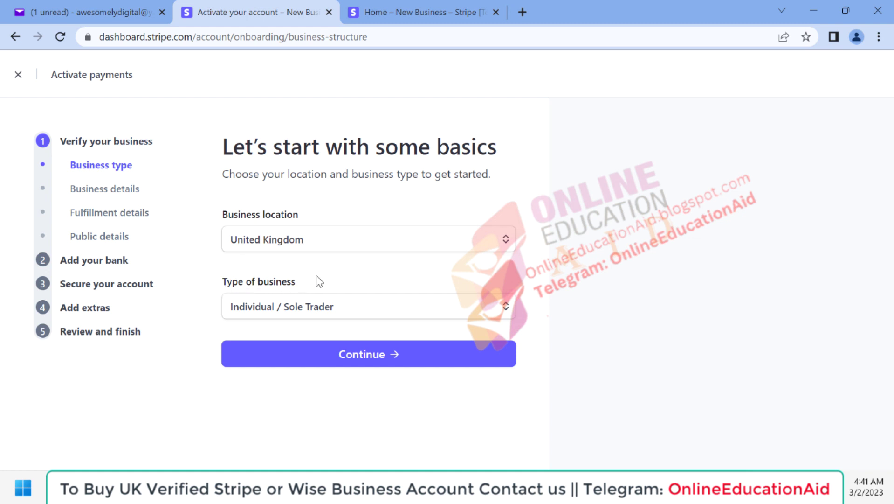
# Set the business type to Company with a Private company structure and continue
pyautogui.click(335, 306)
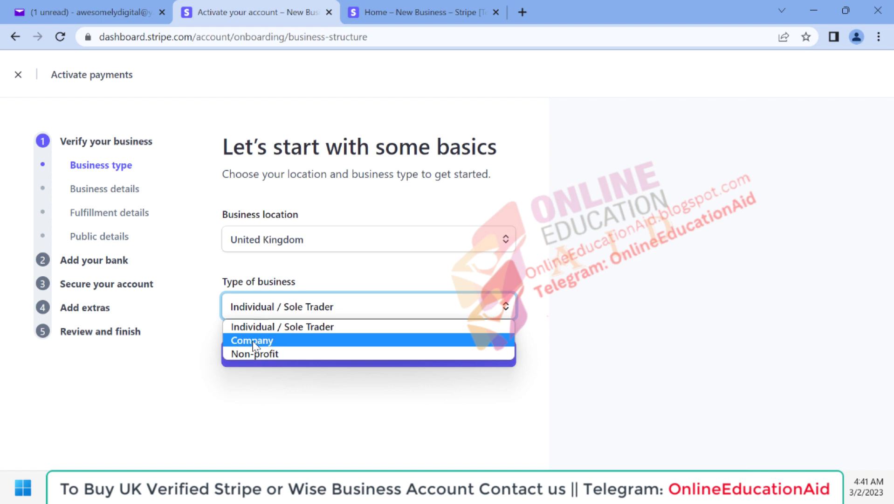
pyautogui.click(264, 341)
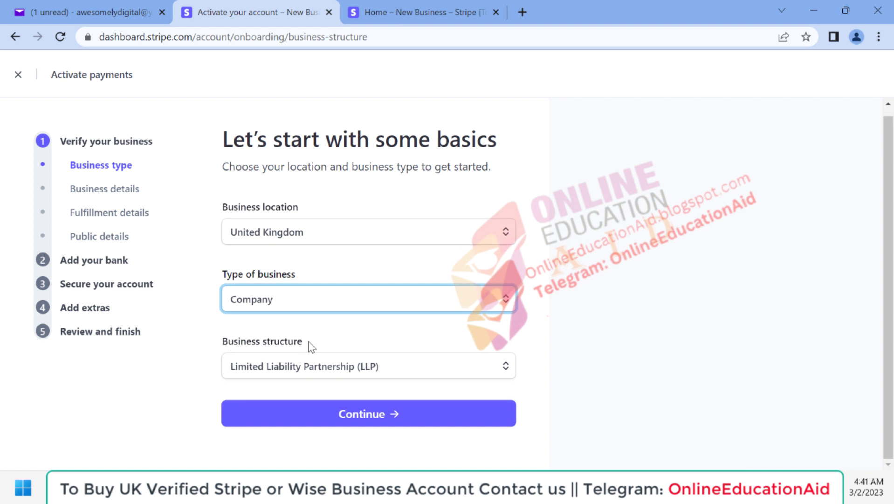
pyautogui.click(304, 366)
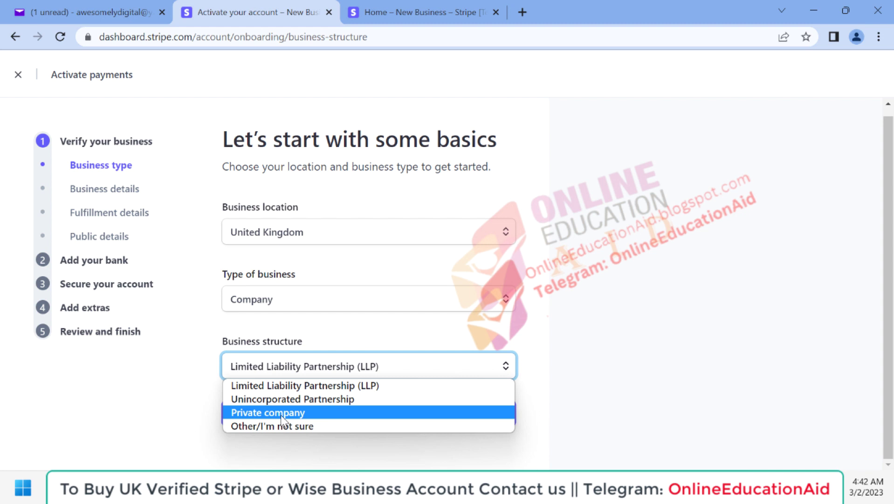
pyautogui.click(270, 413)
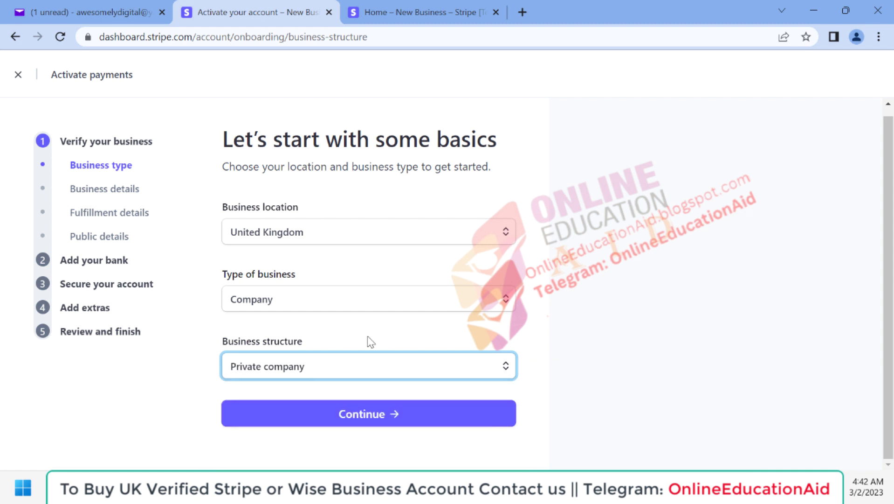
pyautogui.click(358, 419)
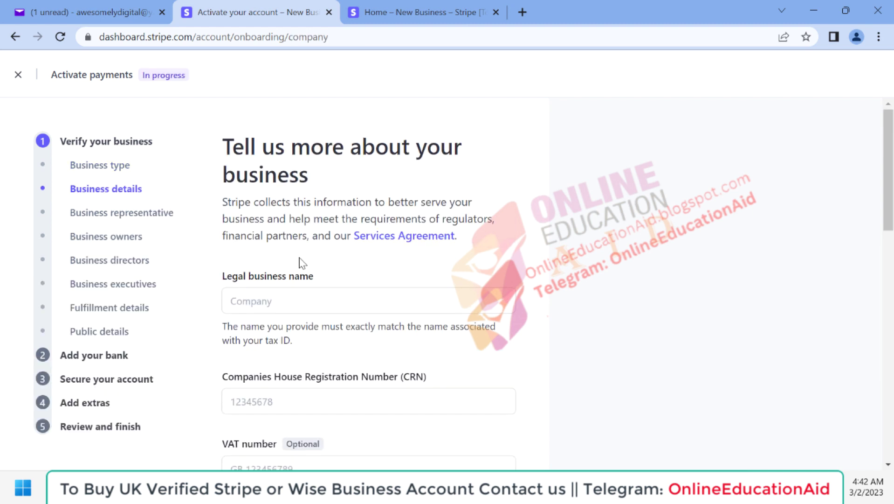
# Choose Beauty products as the business industry
pyautogui.scroll(-1, 335, 328)
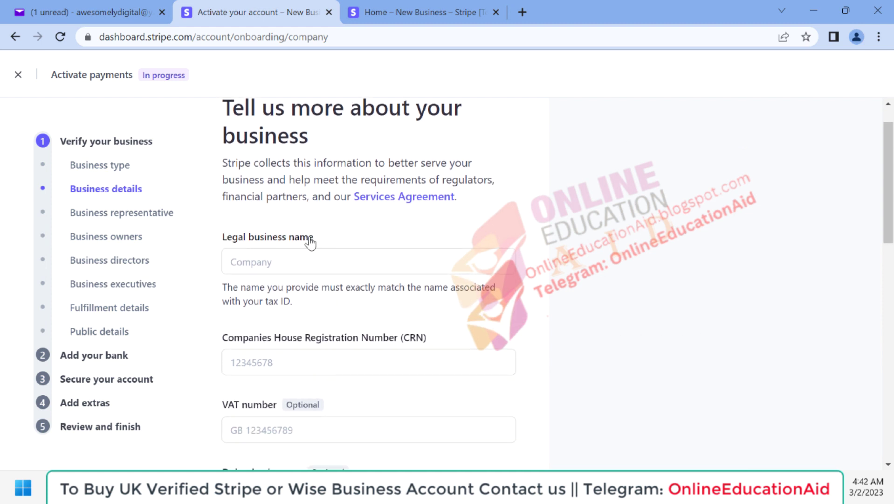
pyautogui.moveTo(226, 339)
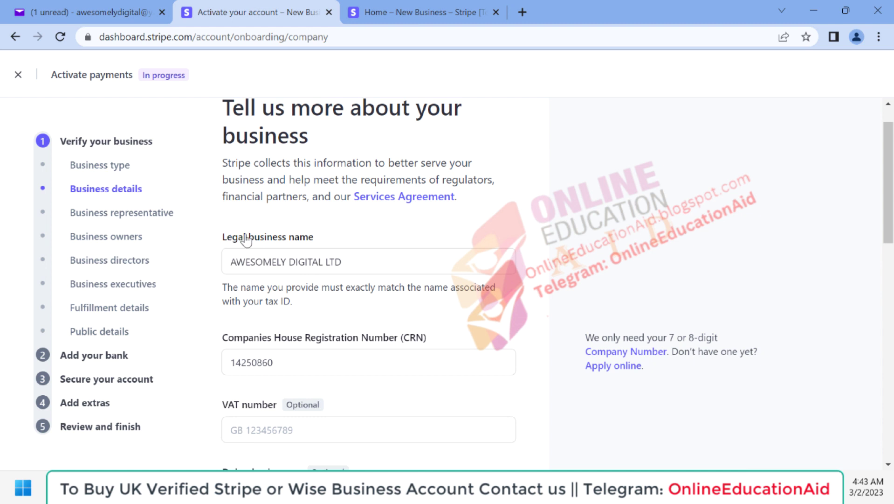
pyautogui.scroll(-1, 321, 319)
pyautogui.scroll(-2, 316, 304)
pyautogui.scroll(-3, 315, 302)
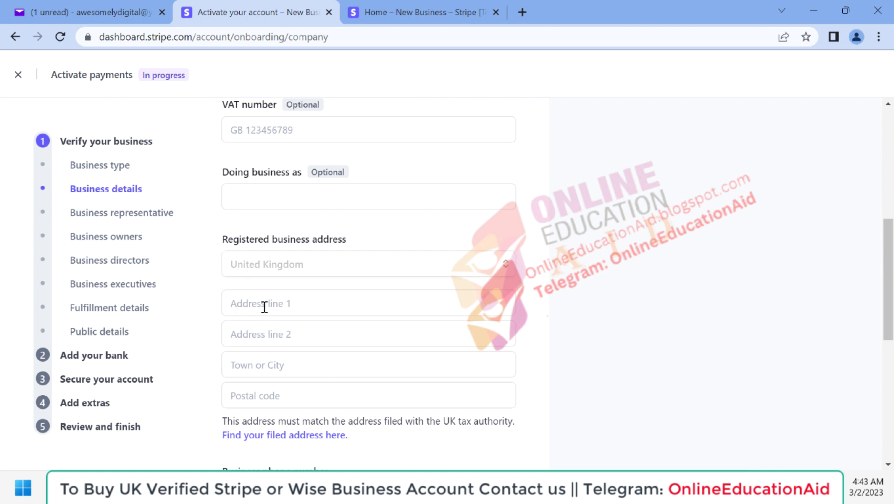
pyautogui.scroll(-2, 269, 308)
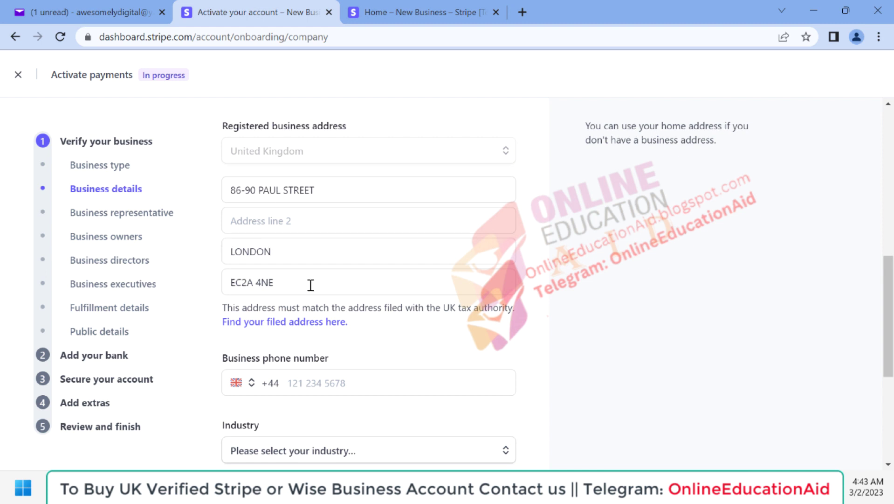
pyautogui.scroll(-1, 313, 285)
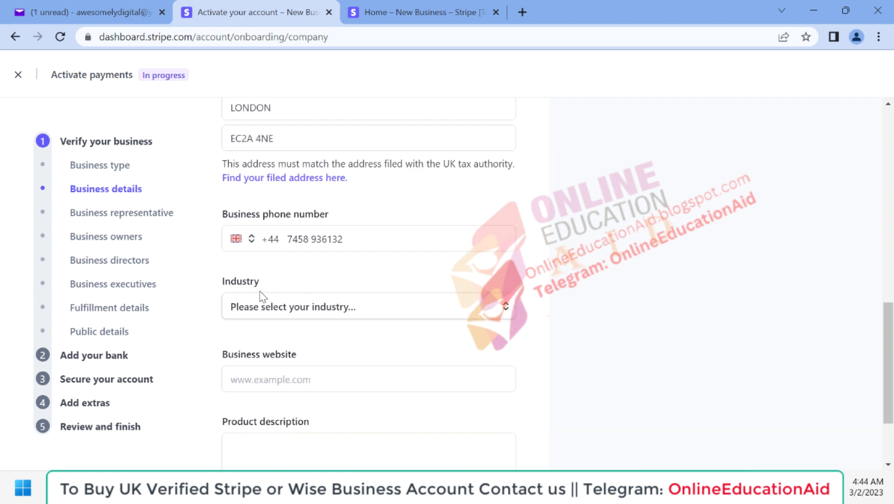
pyautogui.click(329, 313)
pyautogui.scroll(-1, 392, 363)
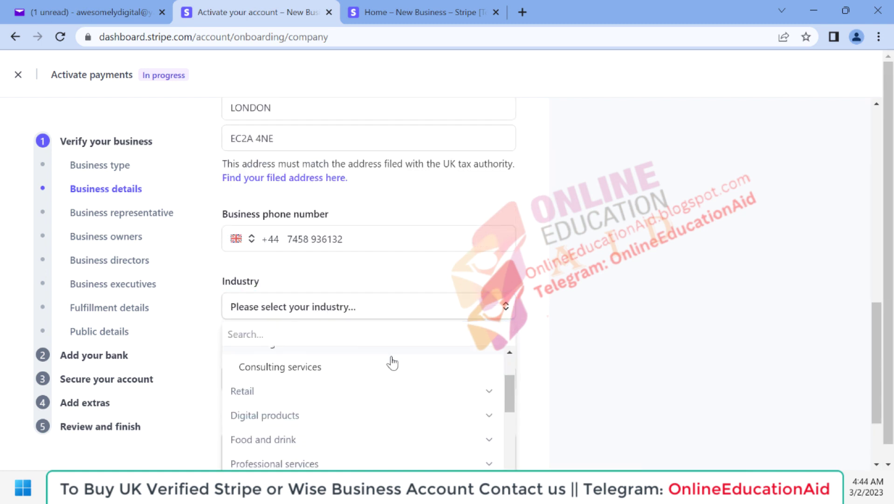
pyautogui.write('e')
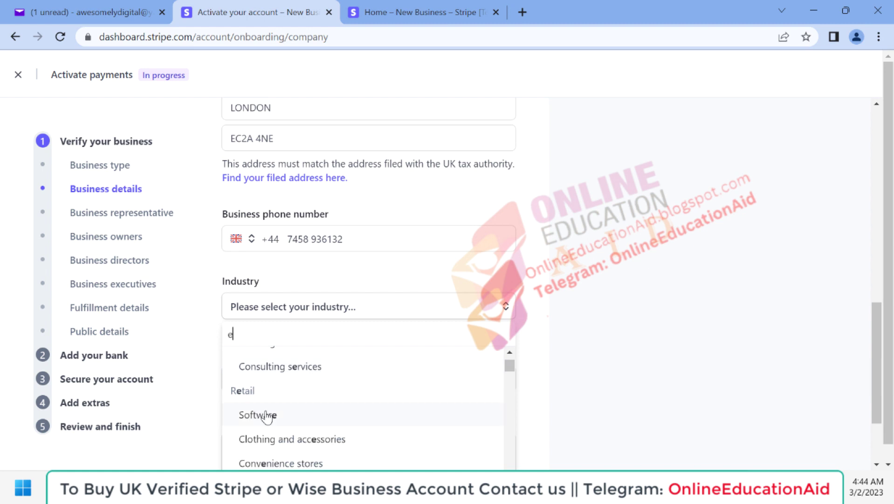
pyautogui.scroll(-1, 271, 415)
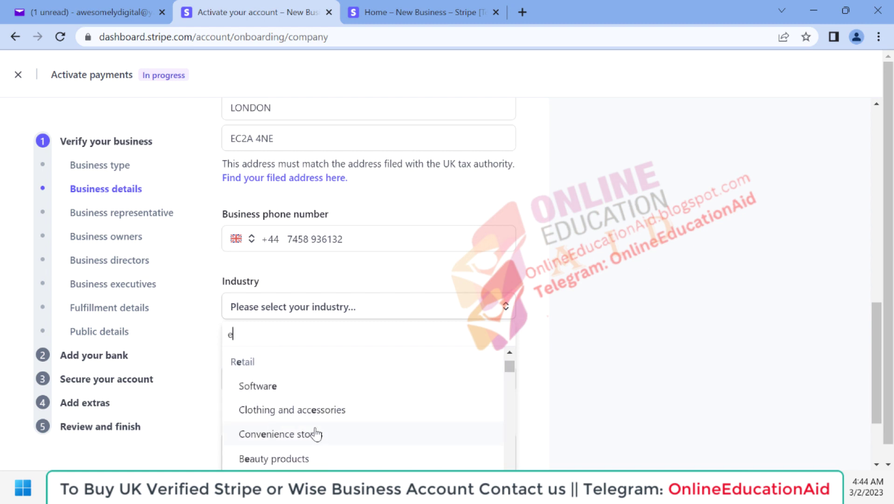
pyautogui.scroll(-1, 313, 429)
pyautogui.scroll(-1, 273, 402)
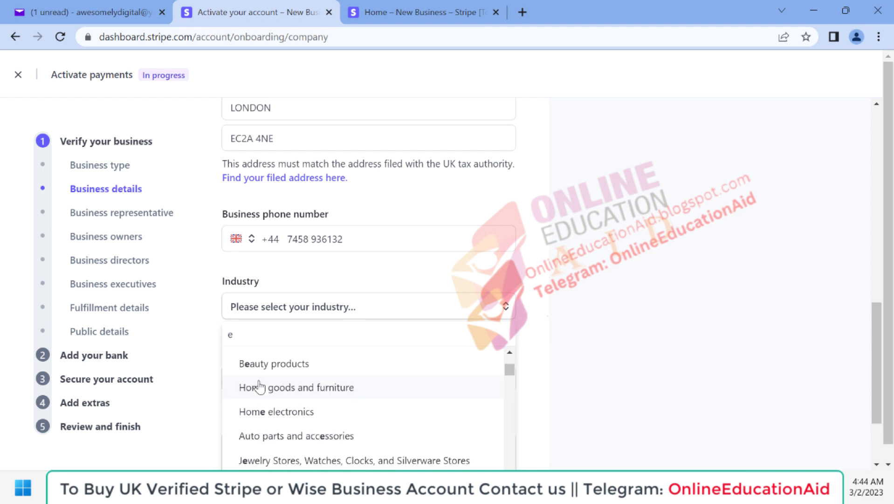
pyautogui.click(262, 373)
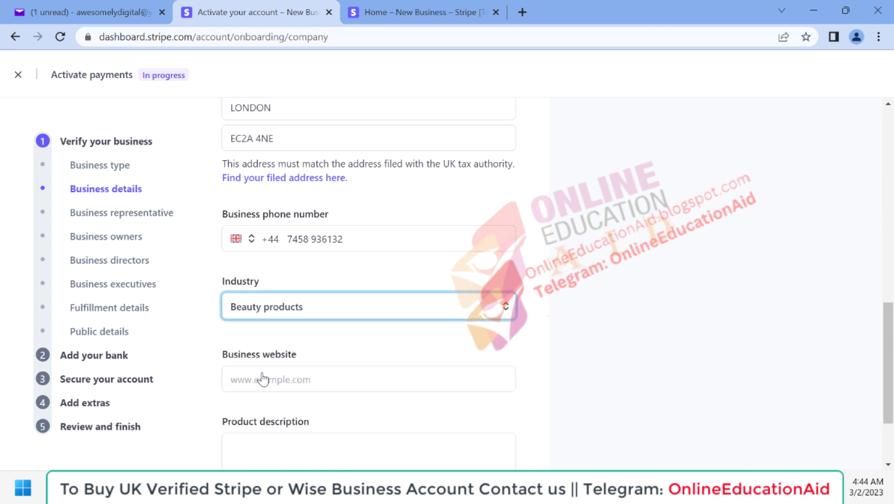
# Add the company website and the description 'We are selling beauty products.'
pyautogui.scroll(-1, 393, 360)
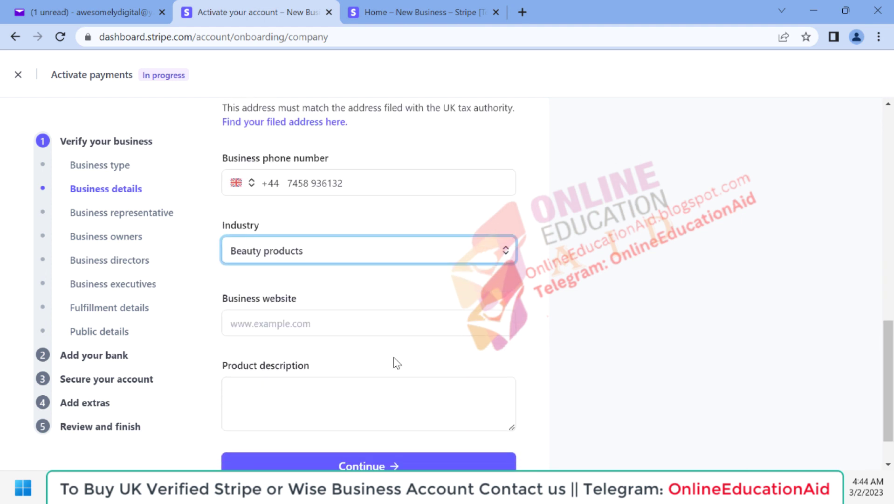
pyautogui.scroll(-1, 340, 313)
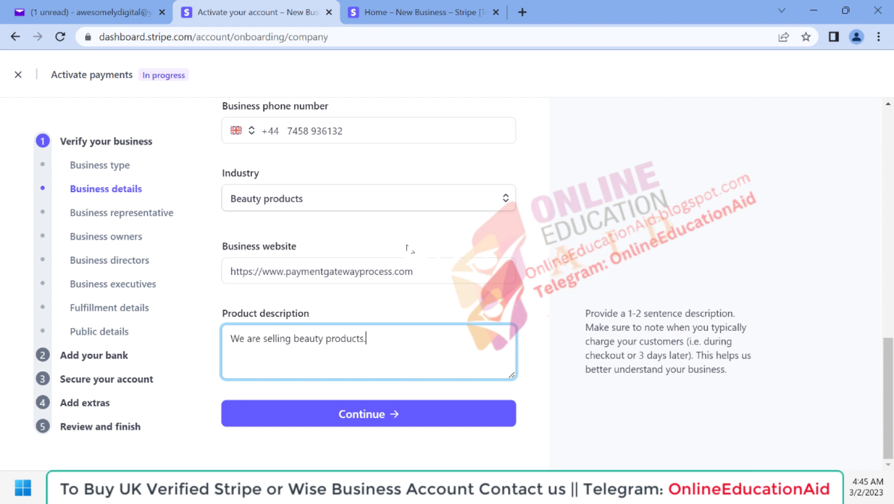
pyautogui.scroll(4, 407, 247)
pyautogui.scroll(1, 408, 248)
pyautogui.scroll(-4, 409, 249)
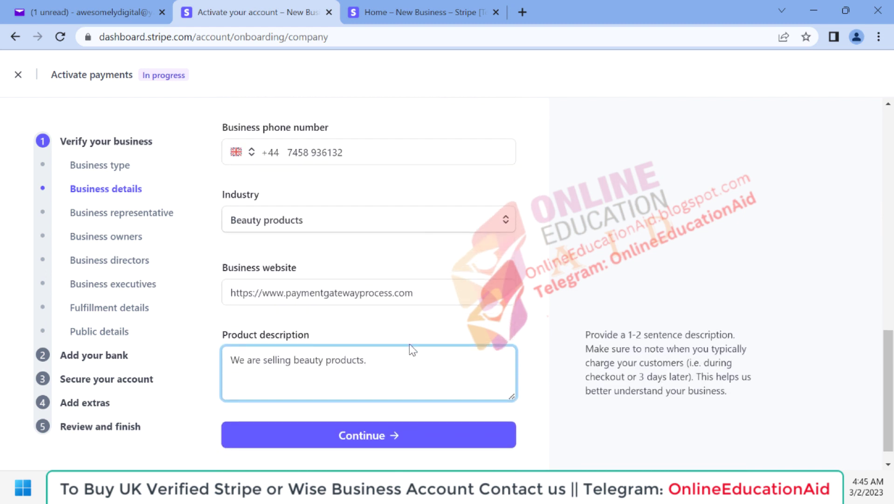
pyautogui.scroll(-1, 411, 345)
# Submit the business details and split the representative's saved name into first and last name
pyautogui.click(362, 420)
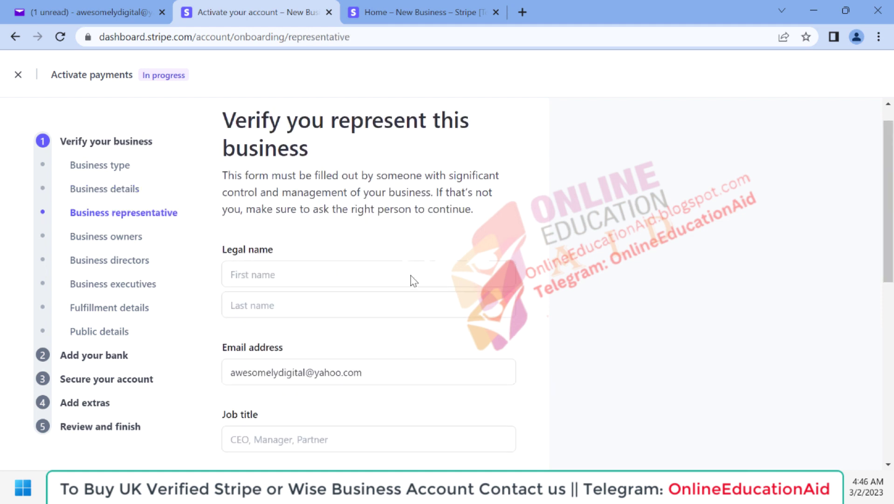
pyautogui.scroll(-3, 366, 237)
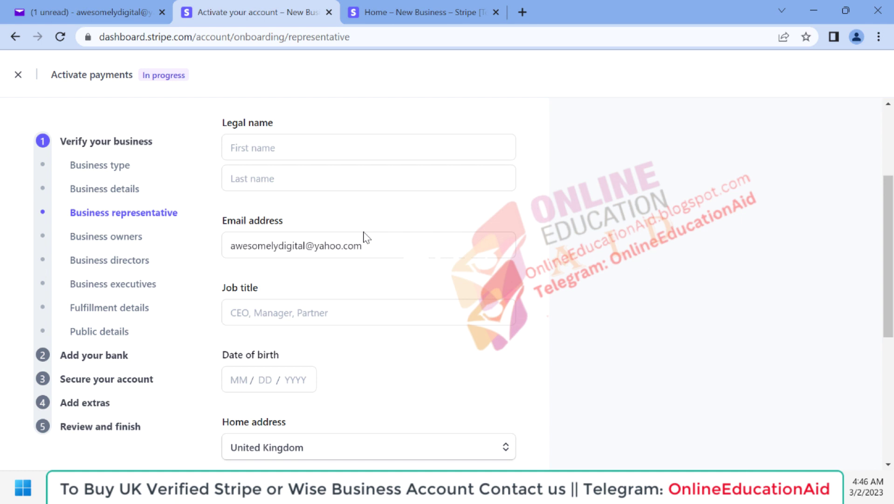
pyautogui.click(266, 146)
pyautogui.hotkey('shift', 'Left')
pyautogui.hotkey('shift', 'Left')
pyautogui.hotkey('shift', 'Left')
pyautogui.hotkey('shift', 'Left')
pyautogui.hotkey('shift', 'Left')
pyautogui.hotkey('shift', 'Left')
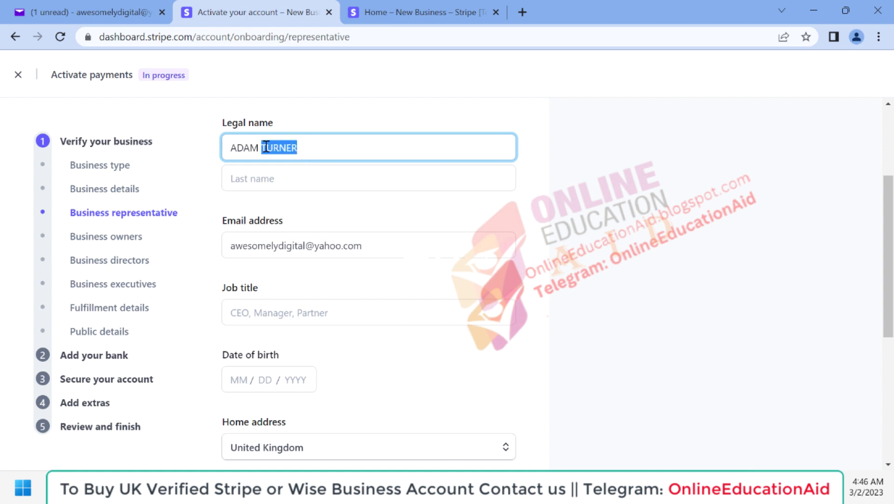
pyautogui.hotkey('ctrl', 'x')
pyautogui.press('Tab')
pyautogui.hotkey('ctrl', 'v')
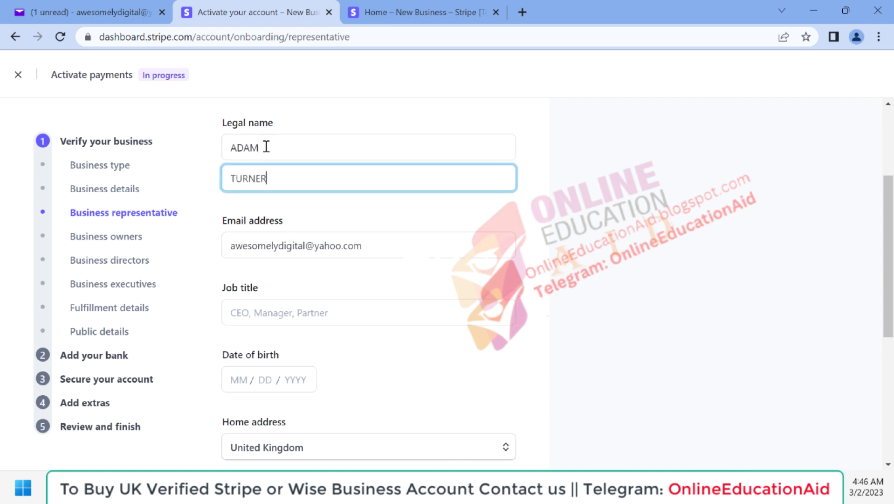
pyautogui.scroll(-2, 353, 256)
pyautogui.click(274, 243)
pyautogui.write('Direcotr')
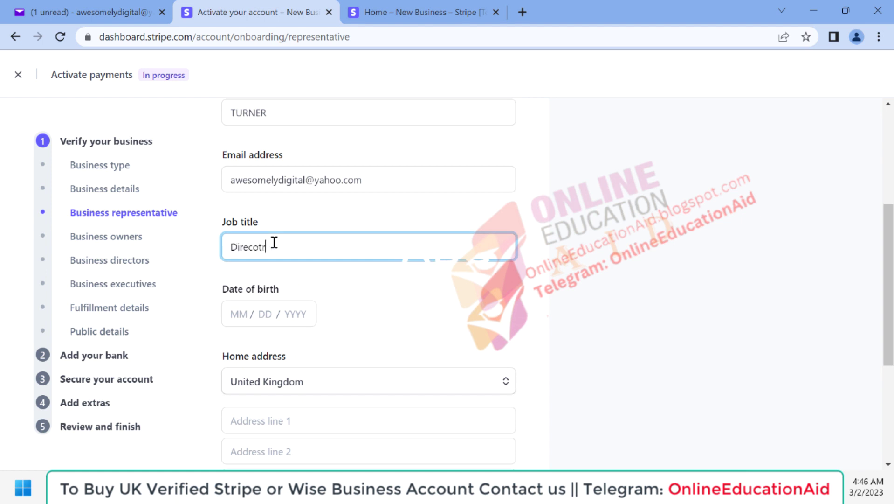
pyautogui.click(237, 312)
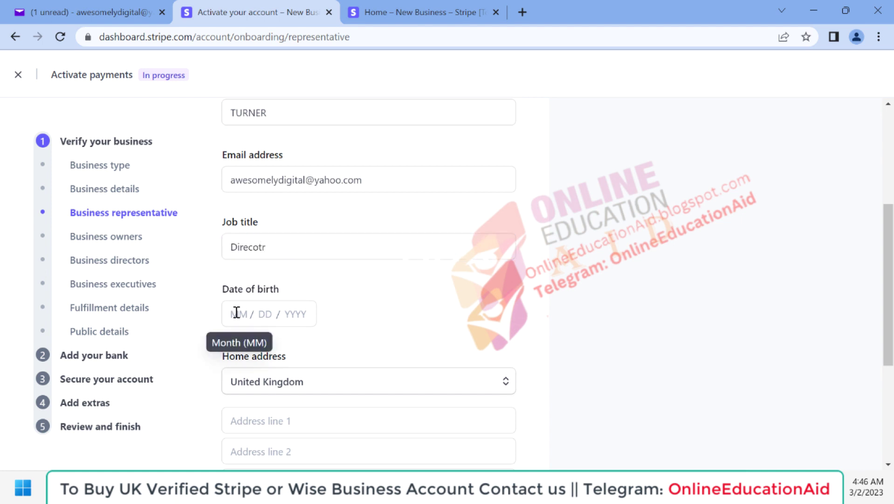
pyautogui.click(236, 312)
# Paste the representative's phone number and submit the representative details
pyautogui.scroll(-4, 283, 234)
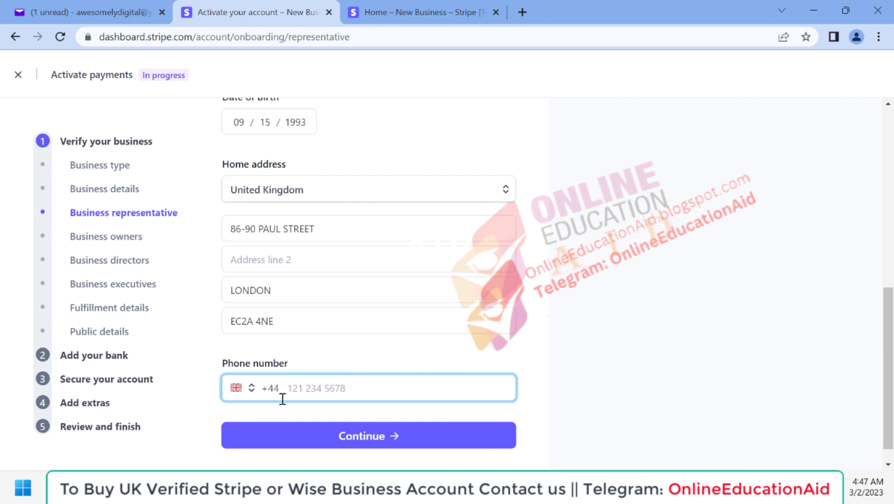
pyautogui.hotkey('ctrl', 'v')
pyautogui.scroll(4, 405, 197)
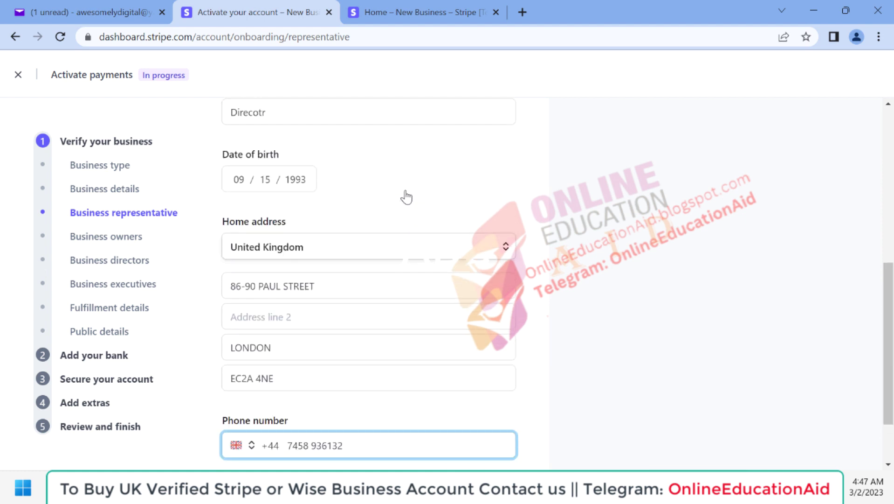
pyautogui.scroll(-3, 406, 197)
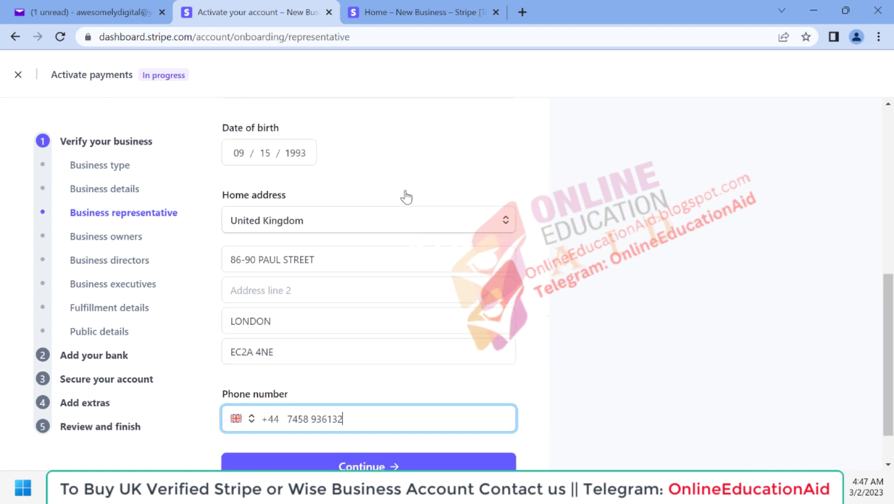
pyautogui.scroll(-1, 420, 345)
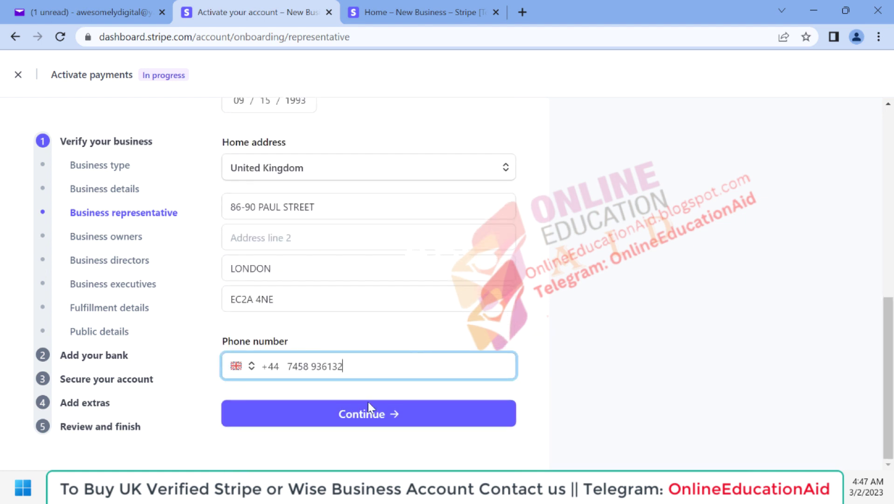
pyautogui.click(357, 418)
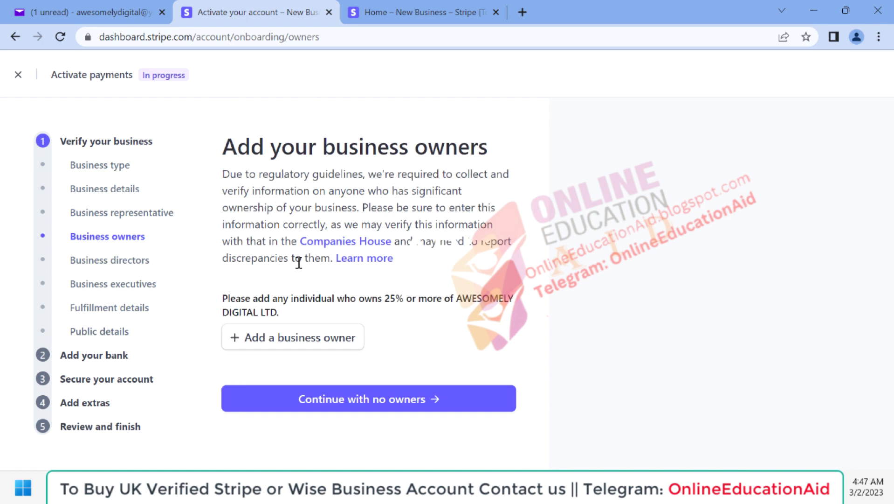
# Add the existing representative as business owner and confirm the owners list
pyautogui.click(284, 346)
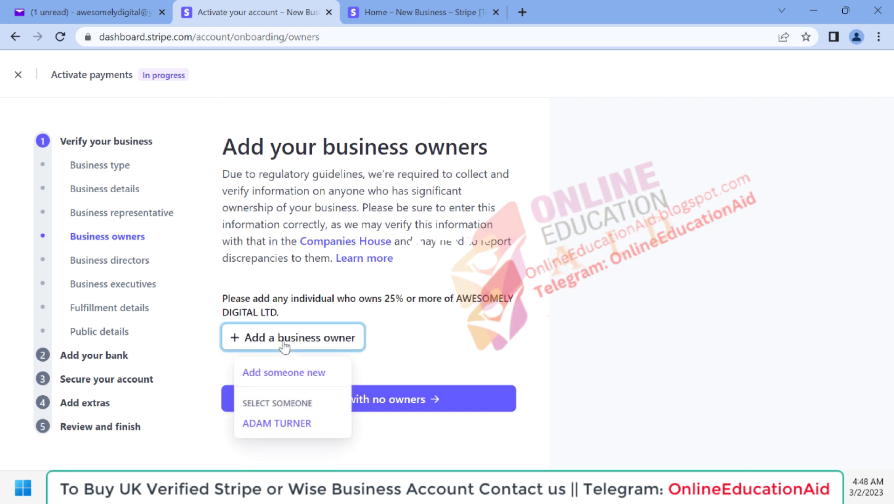
pyautogui.click(276, 423)
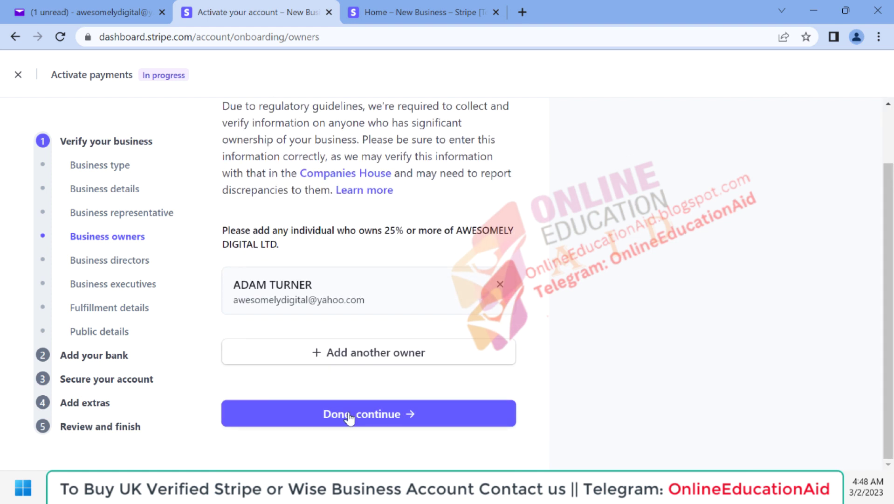
pyautogui.click(350, 418)
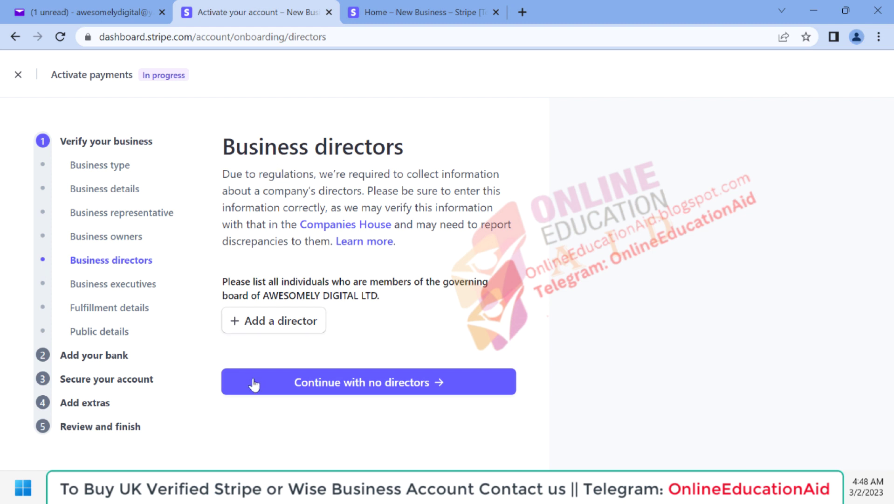
# Add the representative as director and confirm them as the business executive
pyautogui.click(280, 331)
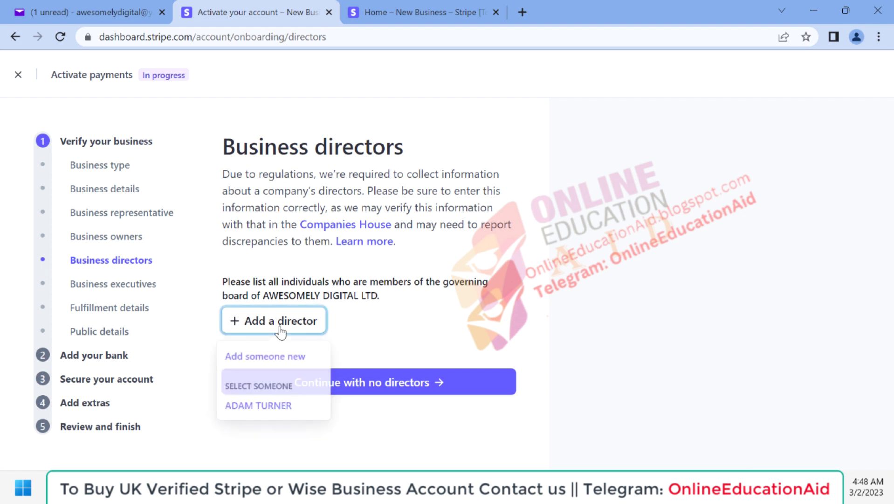
pyautogui.click(263, 408)
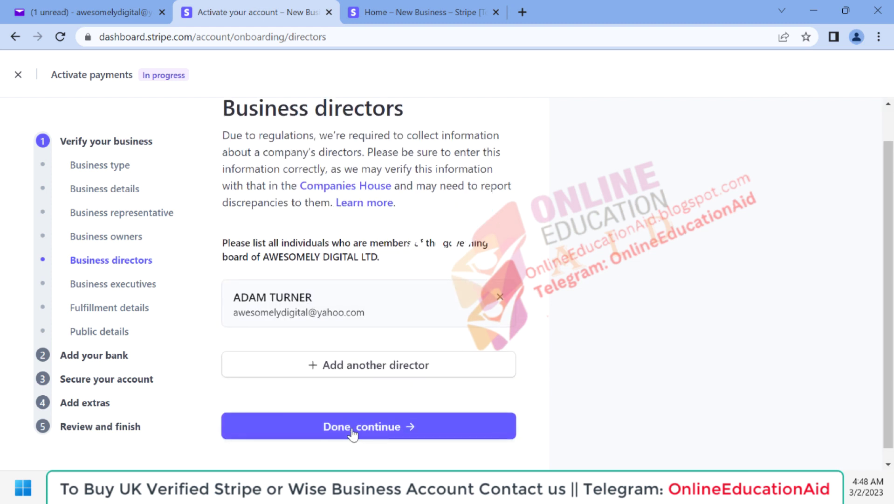
pyautogui.click(359, 434)
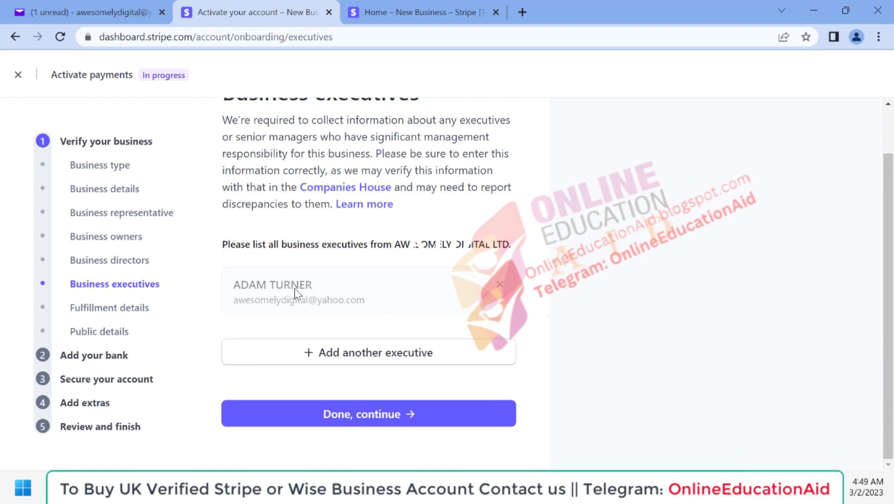
pyautogui.click(348, 419)
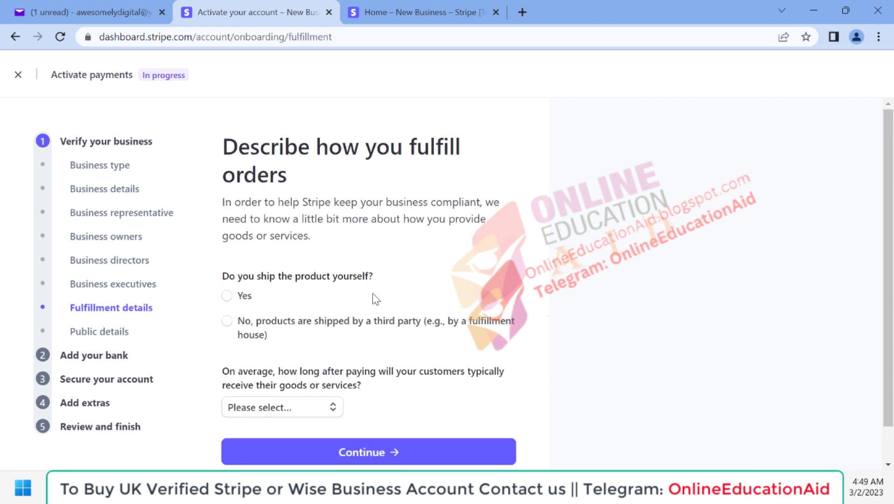
# Answer Yes to shipping products yourself, set delivery to Within one day, and submit
pyautogui.scroll(-1, 373, 292)
pyautogui.scroll(1, 339, 181)
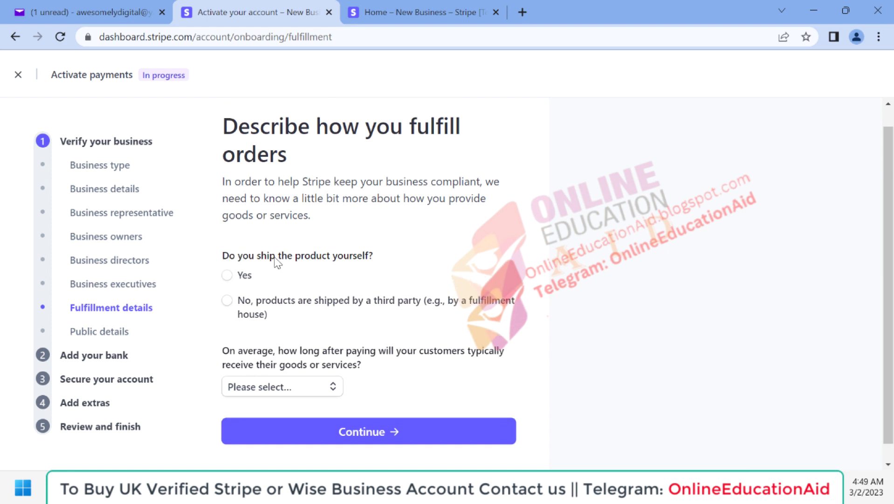
pyautogui.click(246, 278)
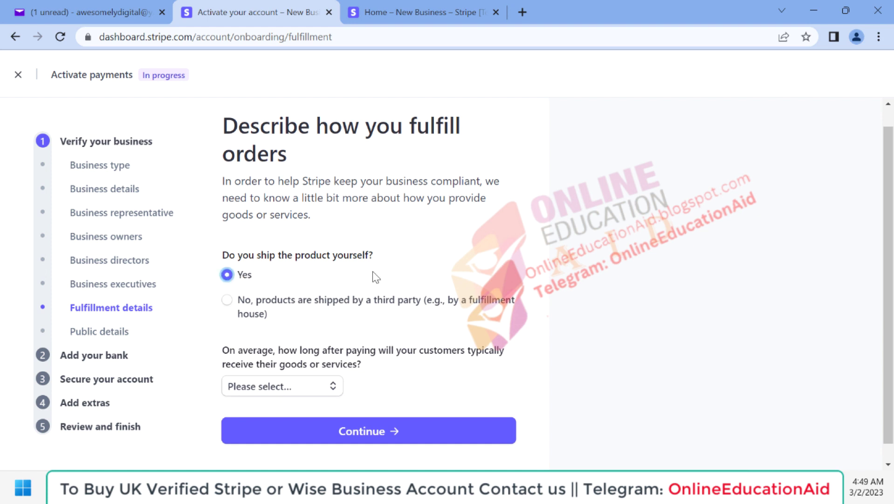
pyautogui.scroll(-1, 373, 271)
pyautogui.moveTo(294, 370)
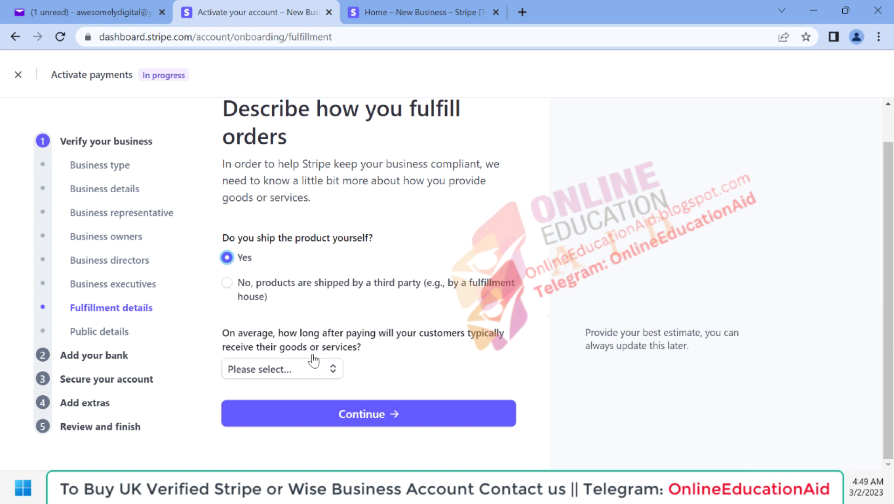
pyautogui.click(286, 368)
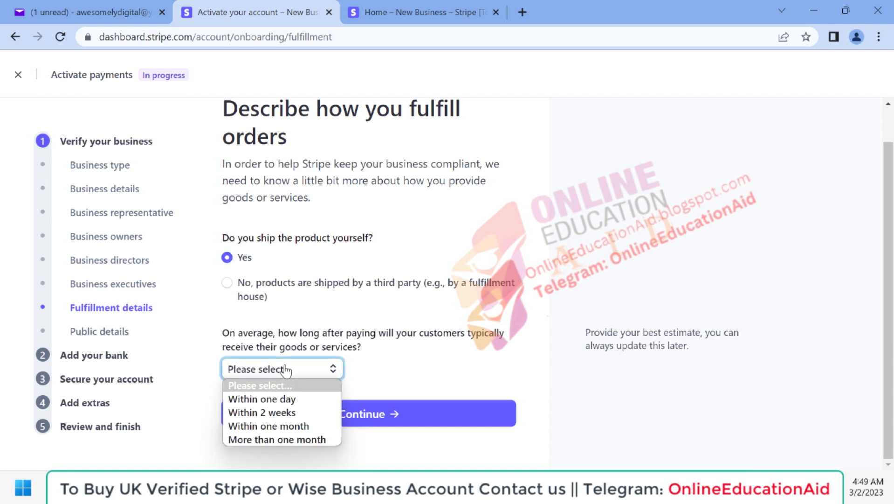
pyautogui.click(276, 399)
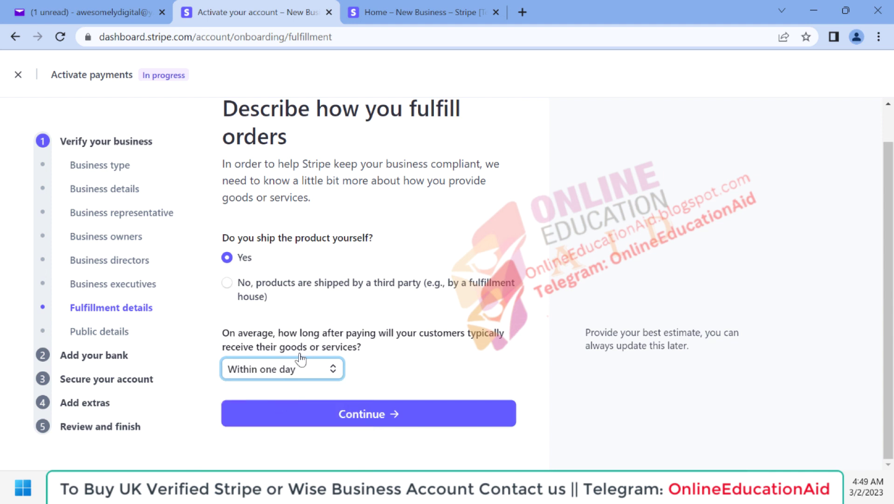
pyautogui.click(360, 420)
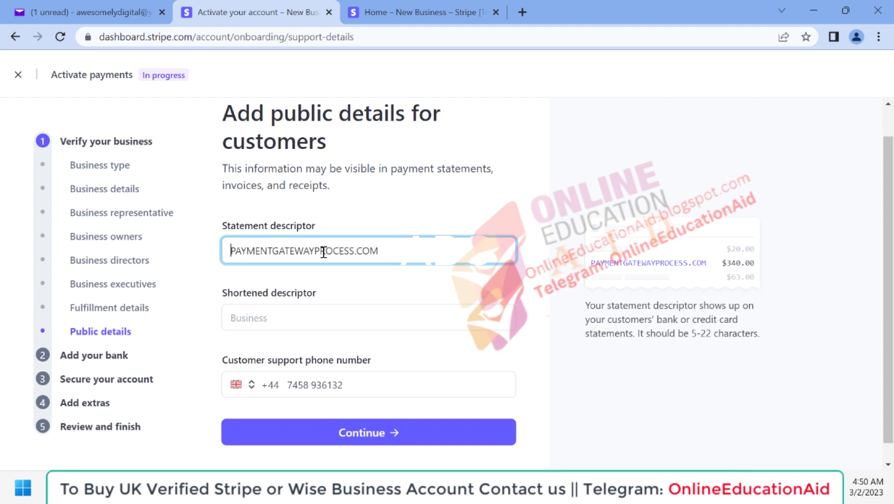
# Trim the statement descriptor to PAYMENTGATEWAYPROCESS, set shortened descriptor PGP-COM, and submit
pyautogui.scroll(1, 324, 209)
pyautogui.scroll(-1, 324, 209)
pyautogui.scroll(1, 320, 226)
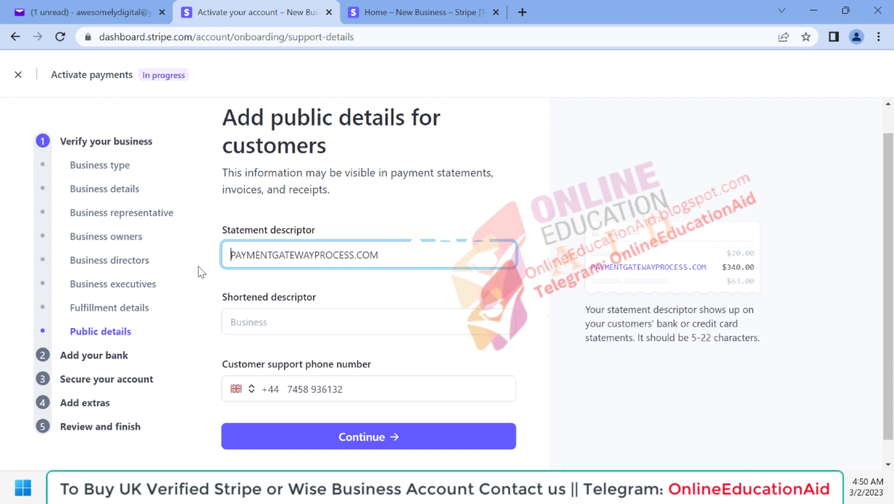
pyautogui.click(286, 327)
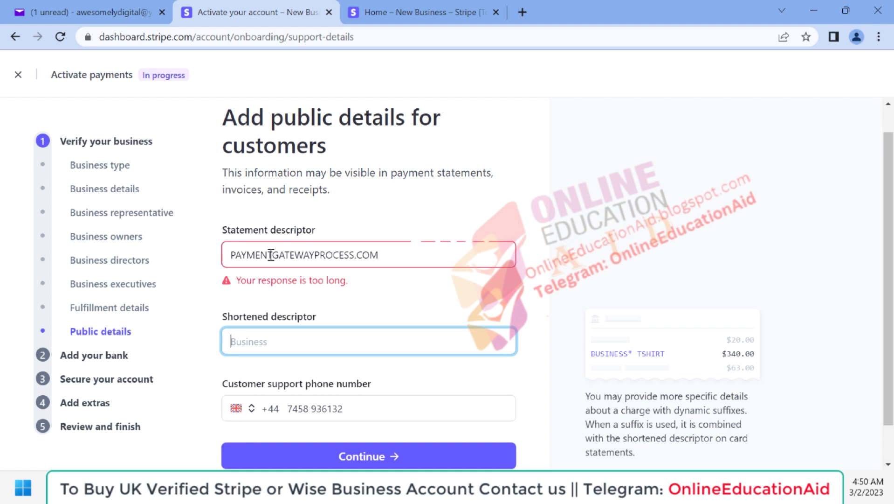
pyautogui.moveTo(354, 255); pyautogui.dragTo(420, 256)
pyautogui.press('BackSpace')
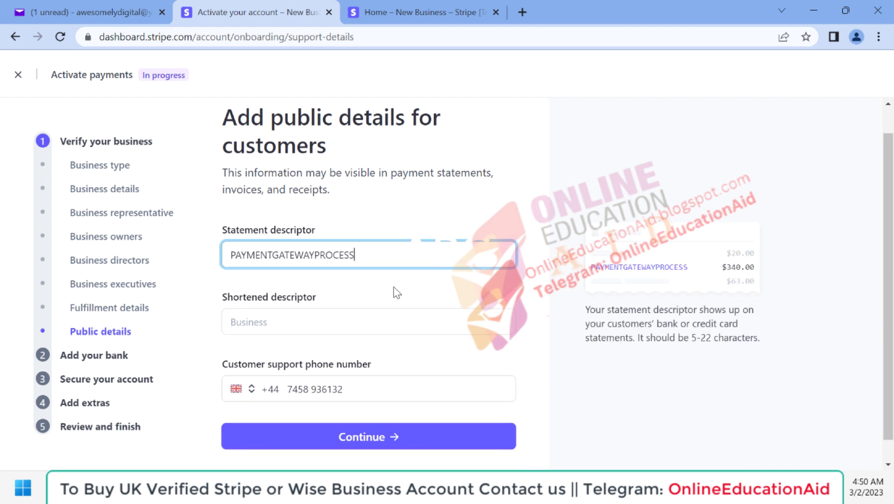
pyautogui.click(393, 286)
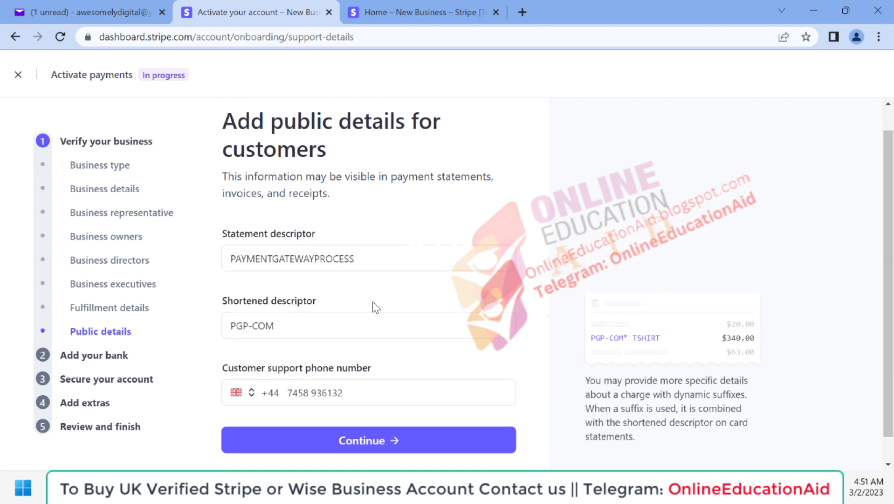
pyautogui.click(363, 443)
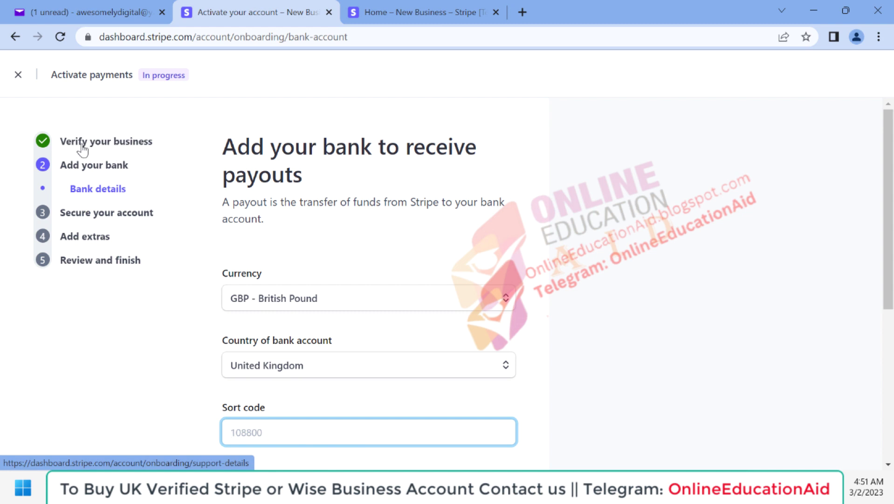
# Paste the UK bank sort code and account number into the payout bank form
pyautogui.scroll(-1, 407, 270)
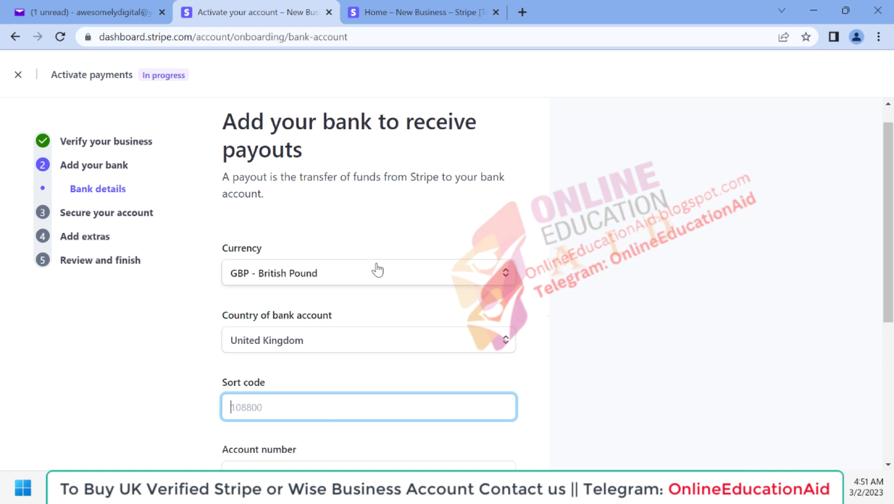
pyautogui.scroll(-2, 378, 269)
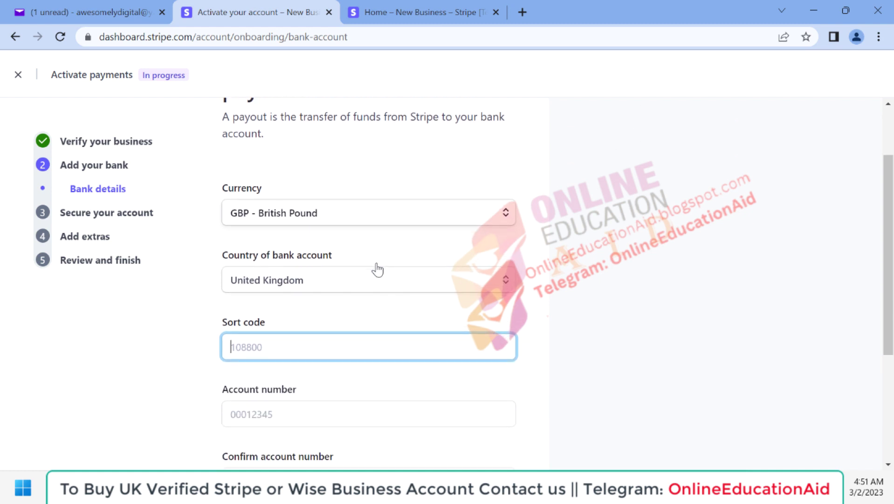
pyautogui.scroll(-2, 376, 267)
pyautogui.scroll(4, 295, 292)
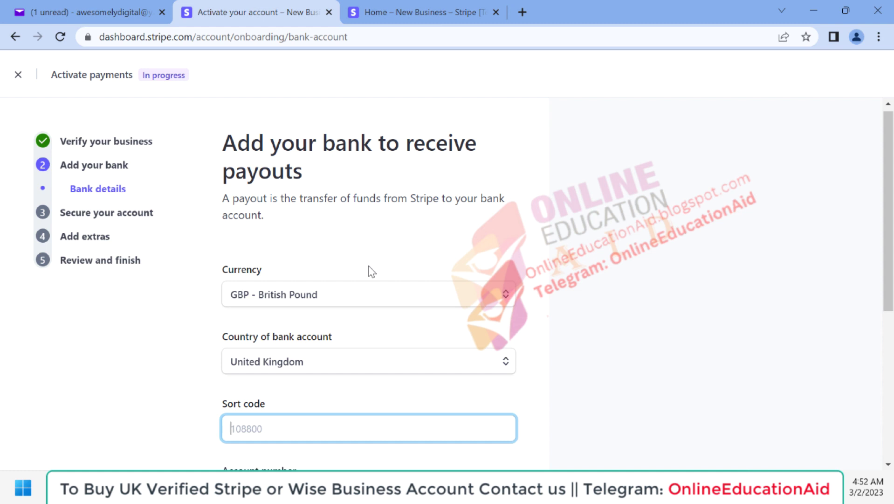
pyautogui.scroll(-1, 372, 271)
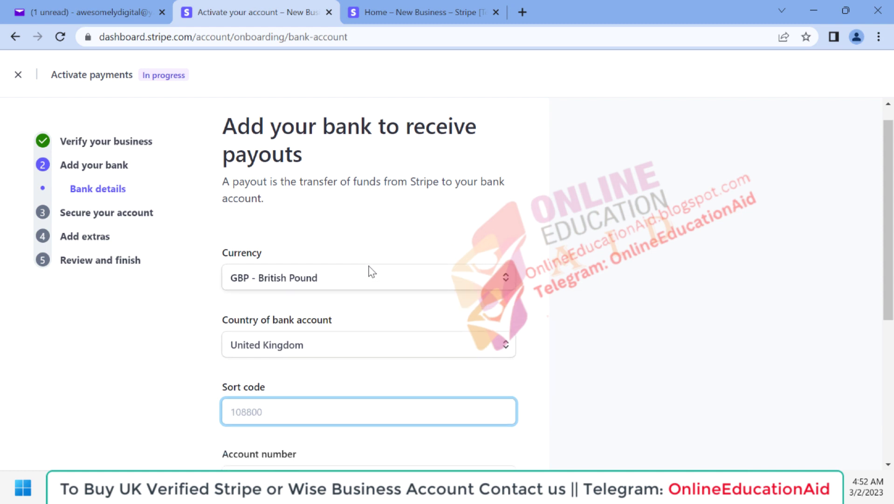
pyautogui.scroll(-2, 371, 271)
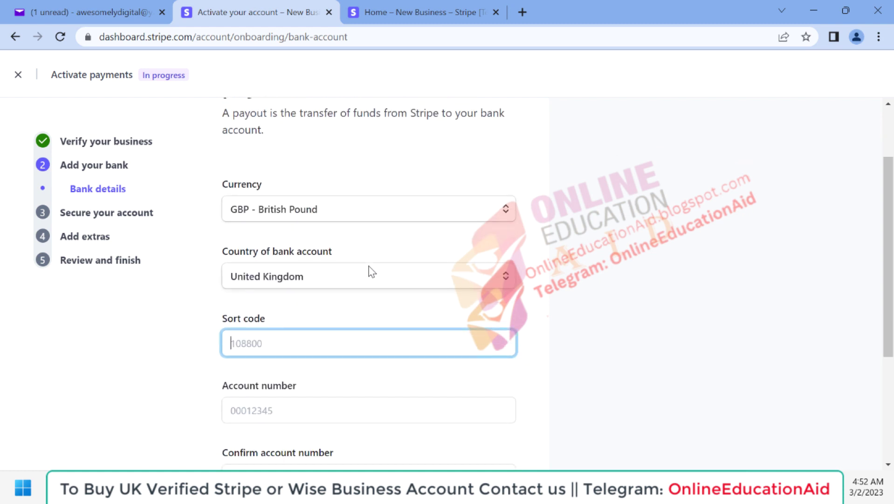
pyautogui.scroll(-1, 563, 349)
pyautogui.scroll(3, 563, 349)
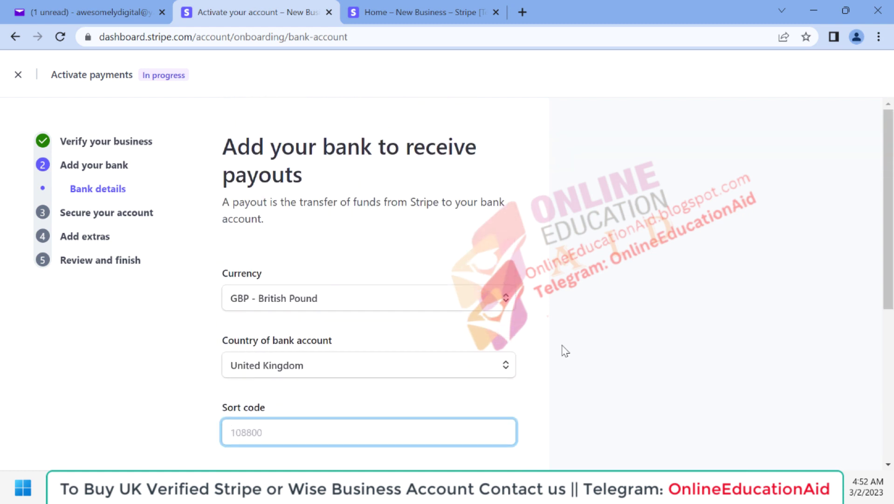
pyautogui.scroll(-2, 288, 282)
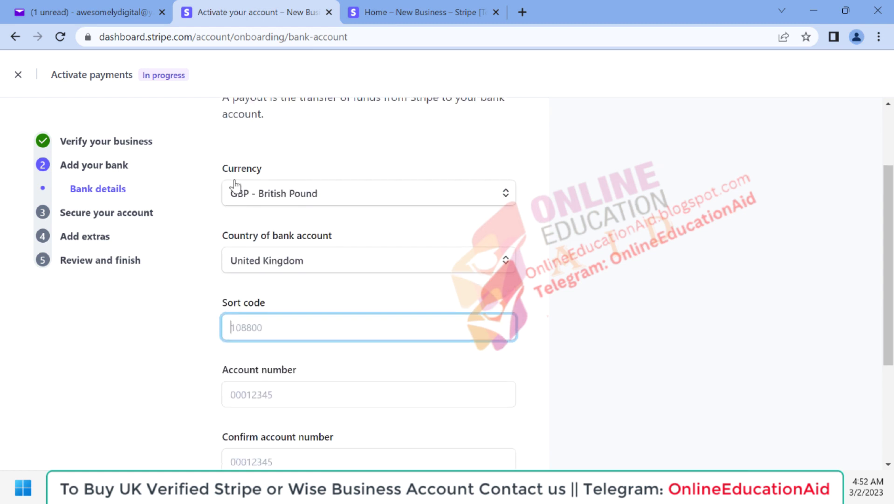
pyautogui.scroll(-1, 326, 223)
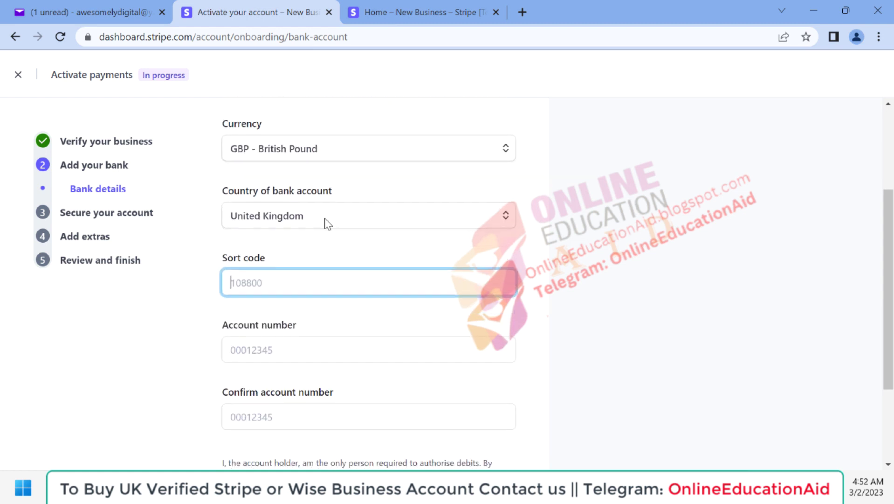
pyautogui.scroll(-1, 317, 291)
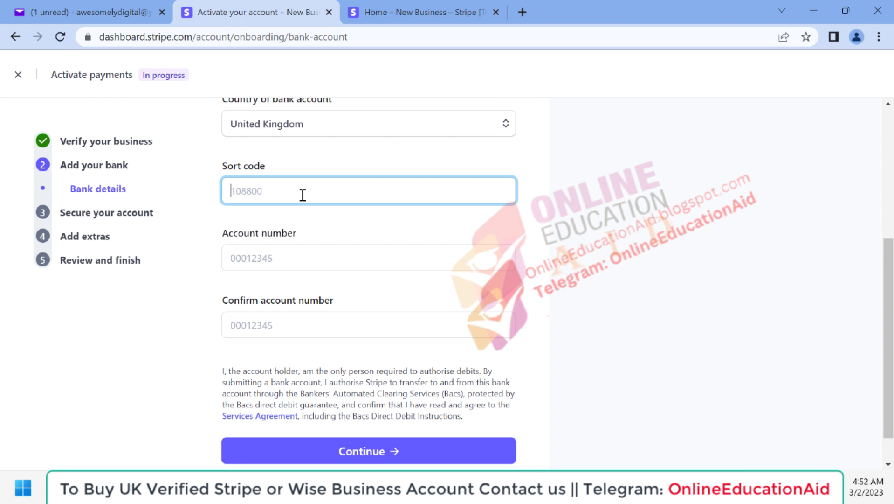
pyautogui.click(247, 255)
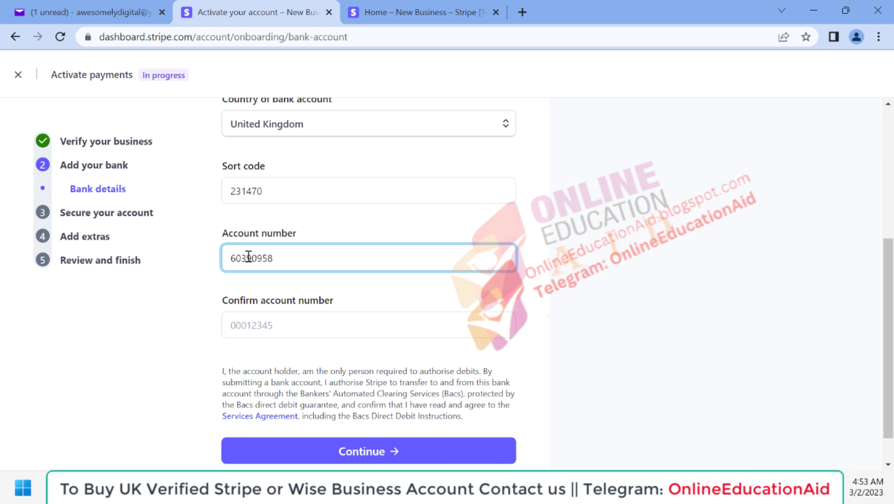
# Paste the account number again to confirm it and submit the GBP bank details
pyautogui.click(257, 326)
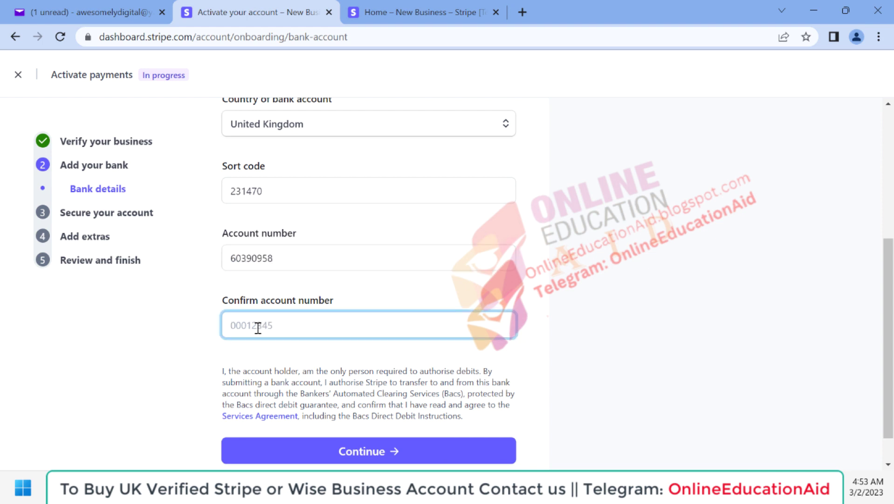
pyautogui.scroll(2, 551, 308)
pyautogui.scroll(2, 551, 308)
pyautogui.scroll(-4, 550, 306)
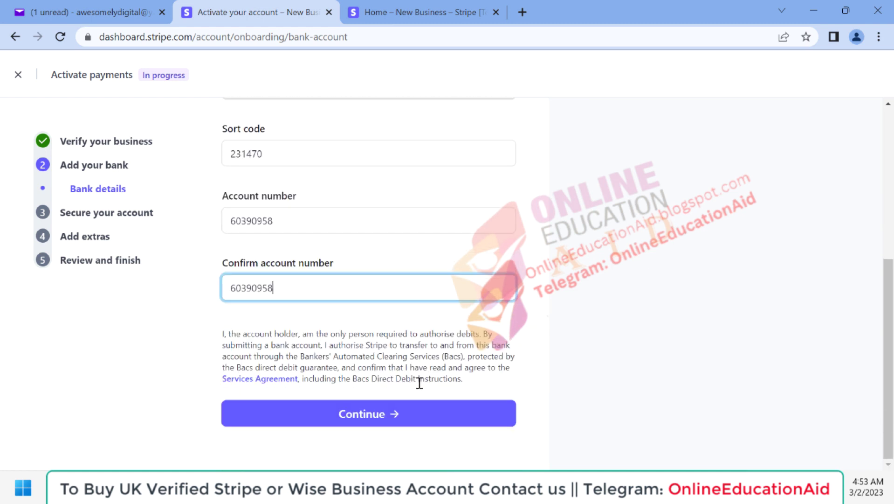
pyautogui.click(344, 418)
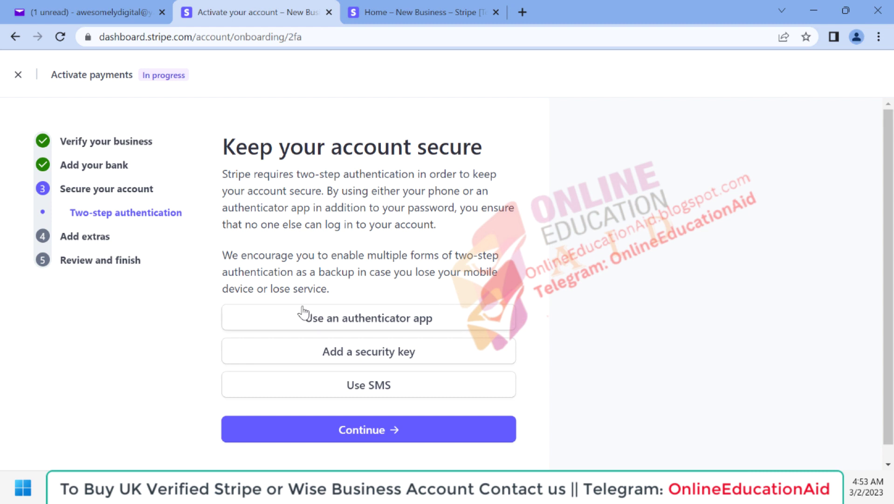
# Enable two-step authentication with an authenticator app via QR setup and continue to the tax step
pyautogui.click(363, 322)
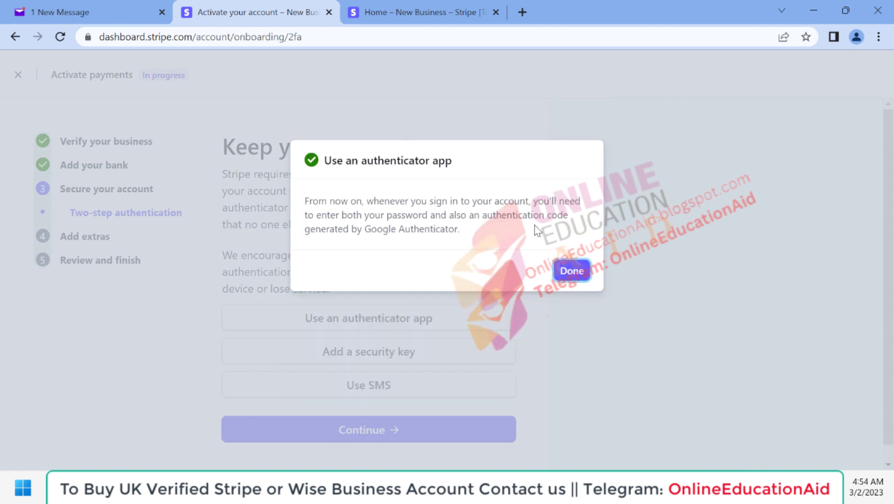
pyautogui.click(565, 270)
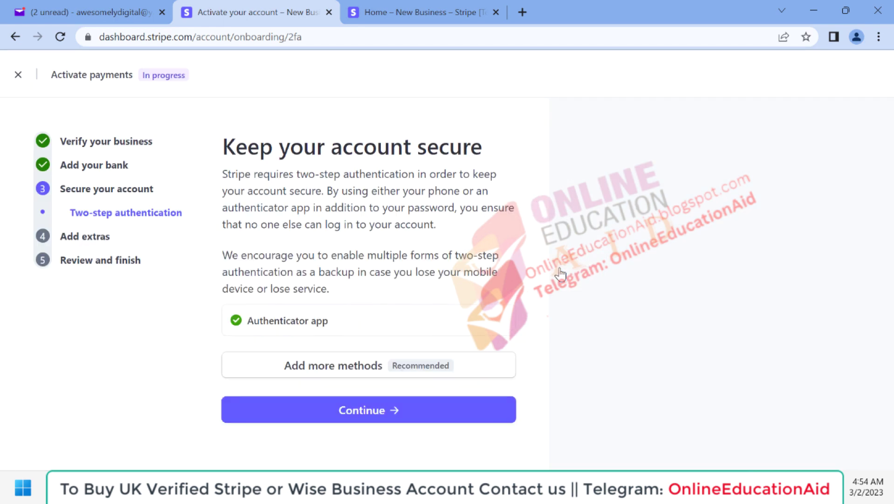
pyautogui.click(363, 417)
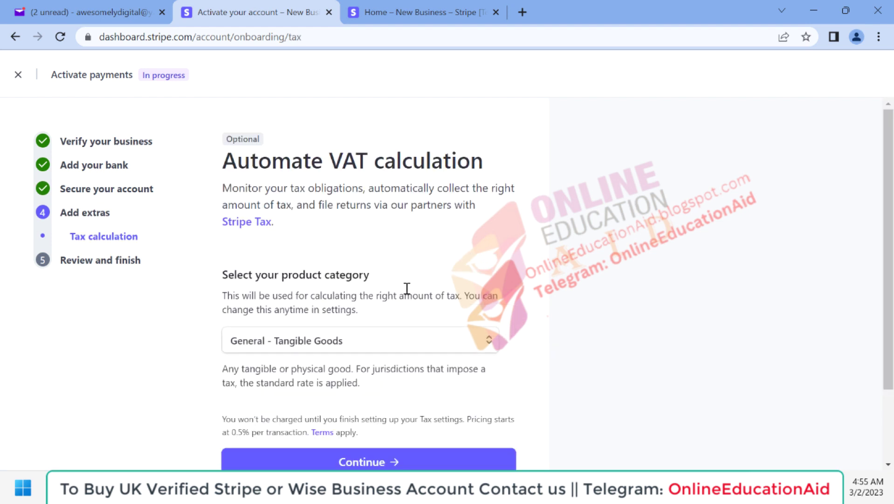
# Search the tax product categories, select Baby Oil, and continue to review
pyautogui.scroll(-1, 405, 289)
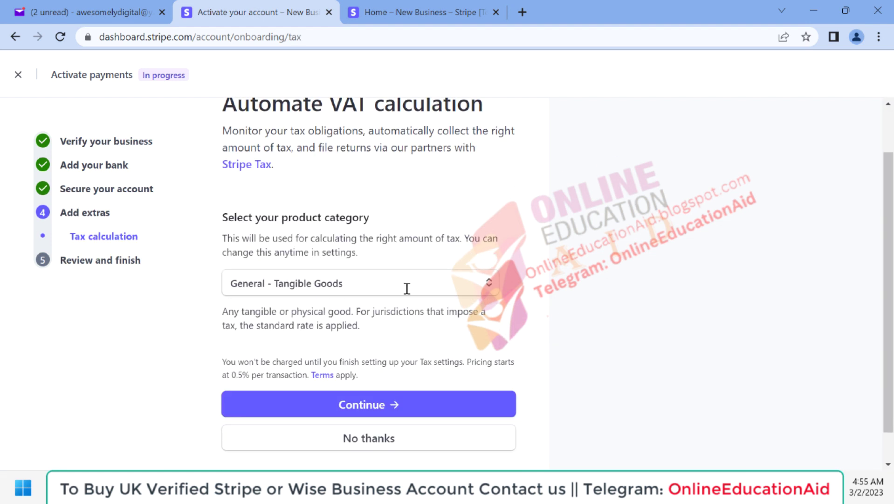
pyautogui.click(316, 289)
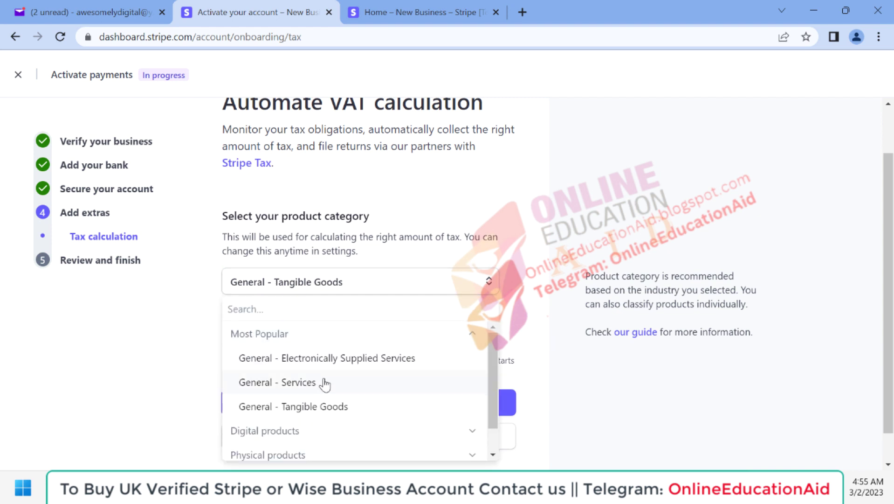
pyautogui.scroll(-1, 325, 382)
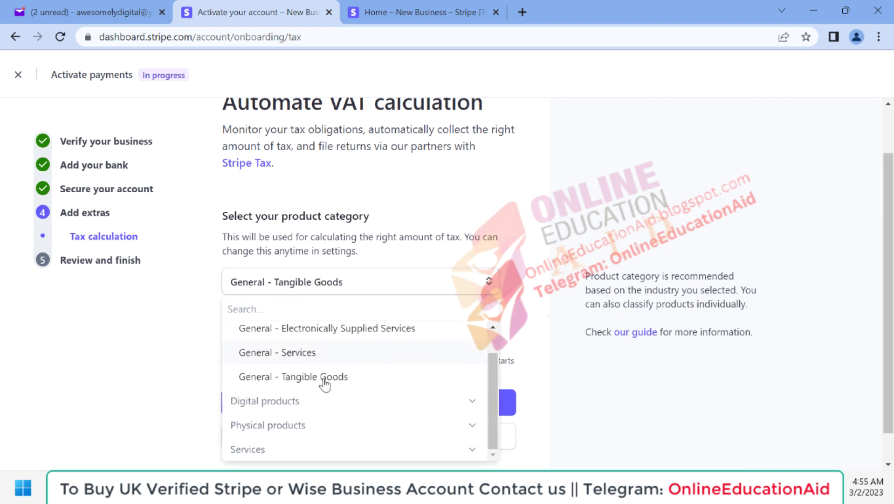
pyautogui.click(464, 430)
pyautogui.scroll(-3, 464, 430)
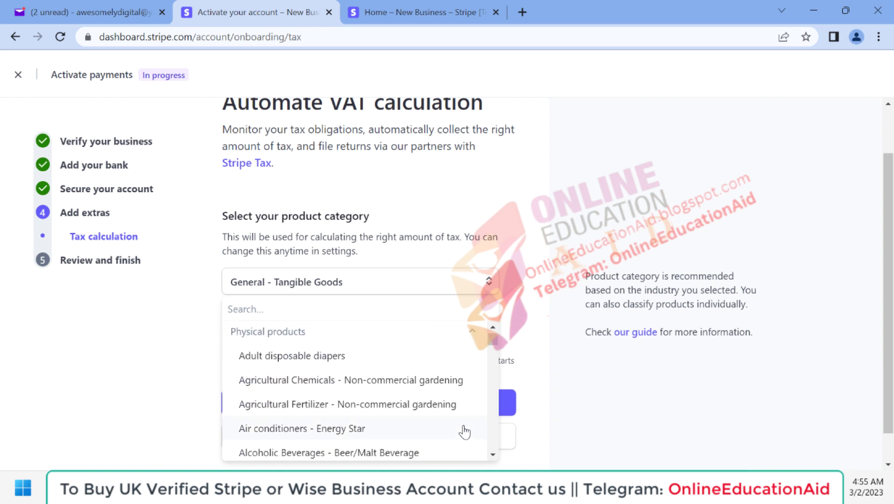
pyautogui.click(251, 312)
pyautogui.write('bea')
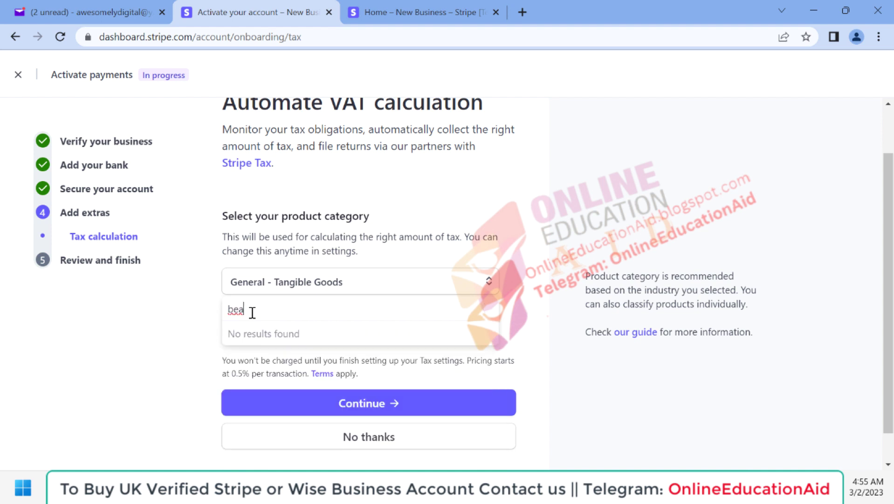
pyautogui.press('BackSpace')
pyautogui.press('BackSpace')
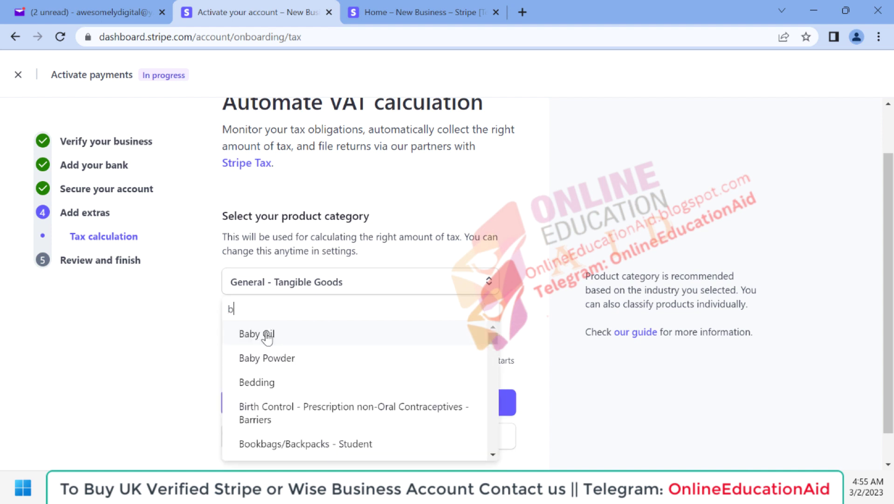
pyautogui.click(267, 334)
pyautogui.scroll(-1, 317, 355)
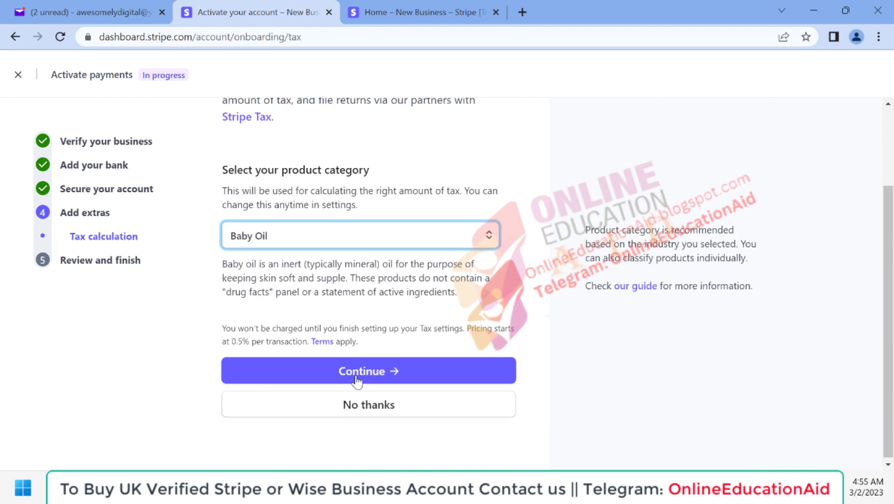
pyautogui.click(357, 376)
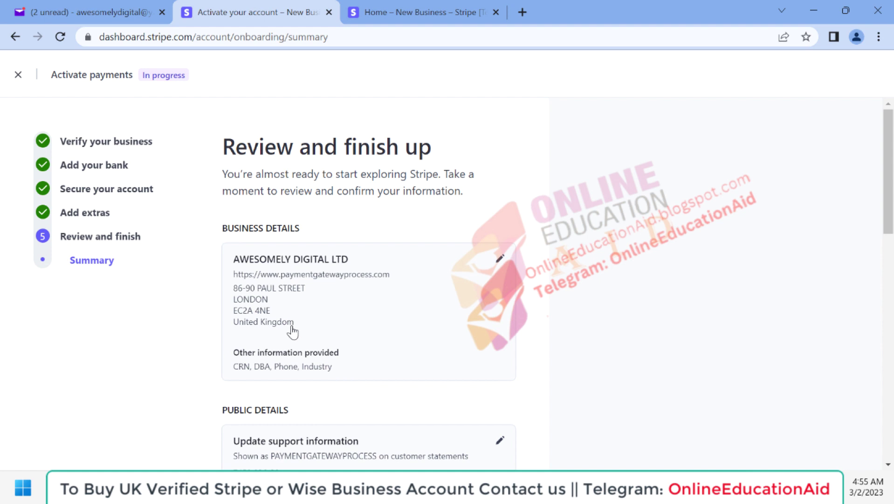
# Review the activation summary, Agree & submit, and dismiss the dashboard customization card
pyautogui.scroll(-1, 292, 329)
pyautogui.scroll(1, 292, 332)
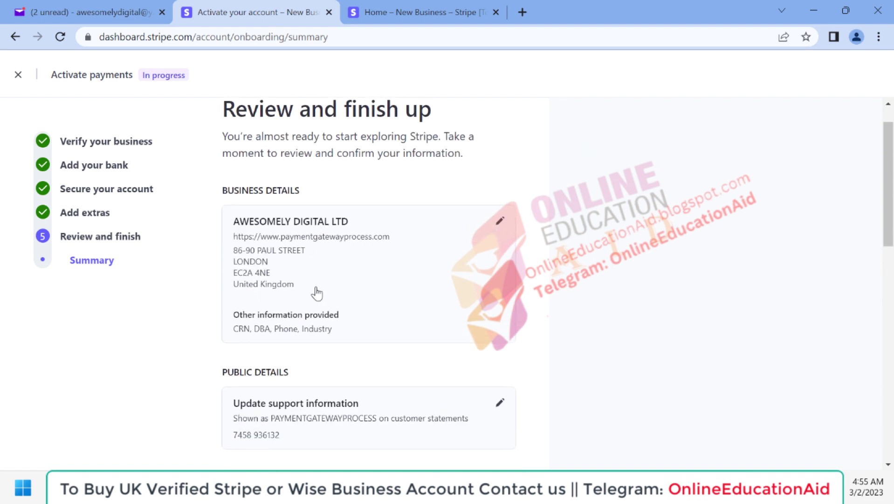
pyautogui.scroll(-3, 314, 291)
pyautogui.scroll(-1, 350, 291)
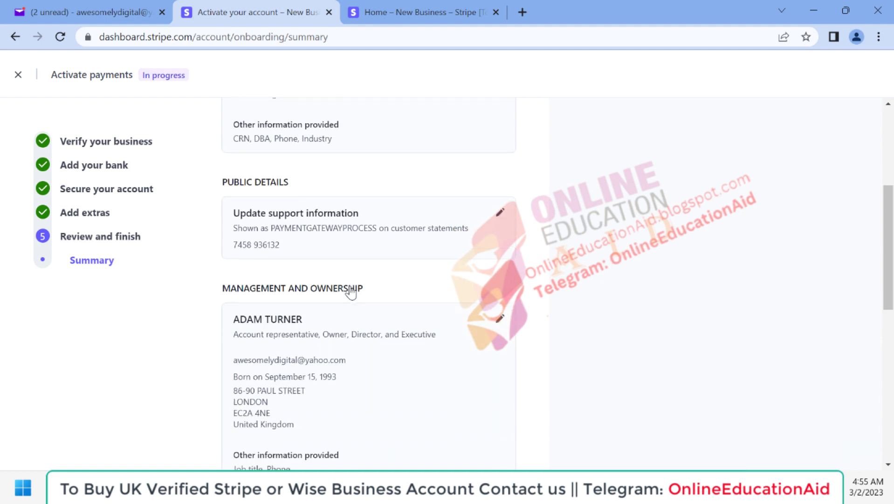
pyautogui.scroll(-2, 352, 334)
pyautogui.scroll(-1, 352, 333)
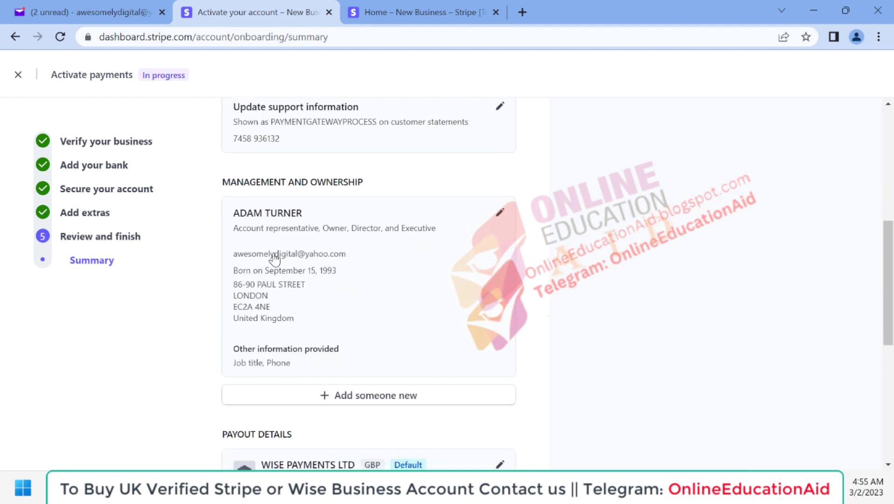
pyautogui.scroll(-2, 332, 318)
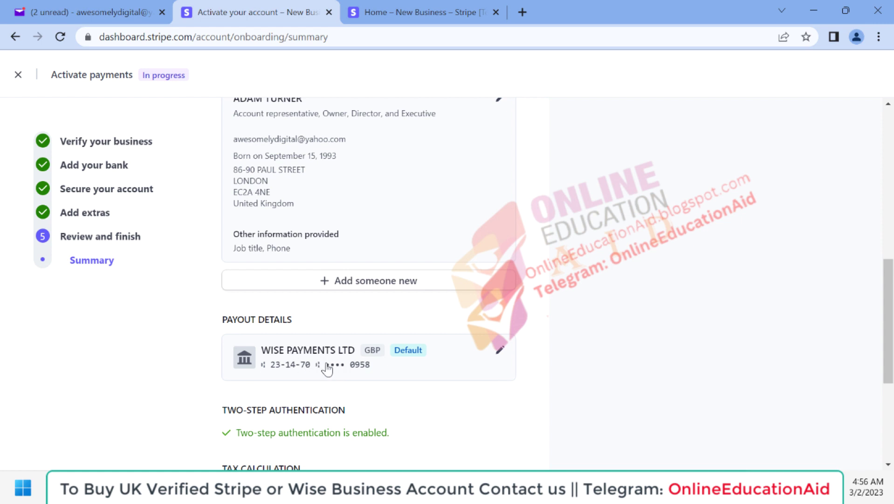
pyautogui.scroll(-1, 328, 369)
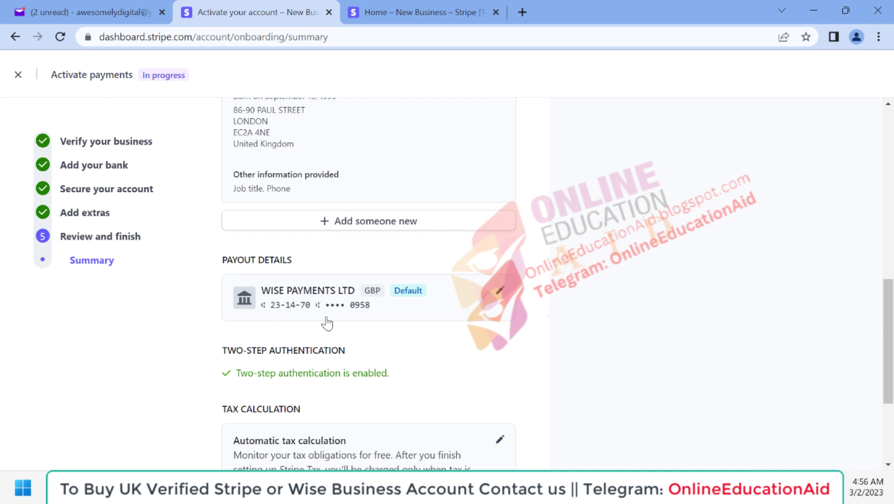
pyautogui.scroll(-2, 326, 320)
pyautogui.scroll(-1, 326, 321)
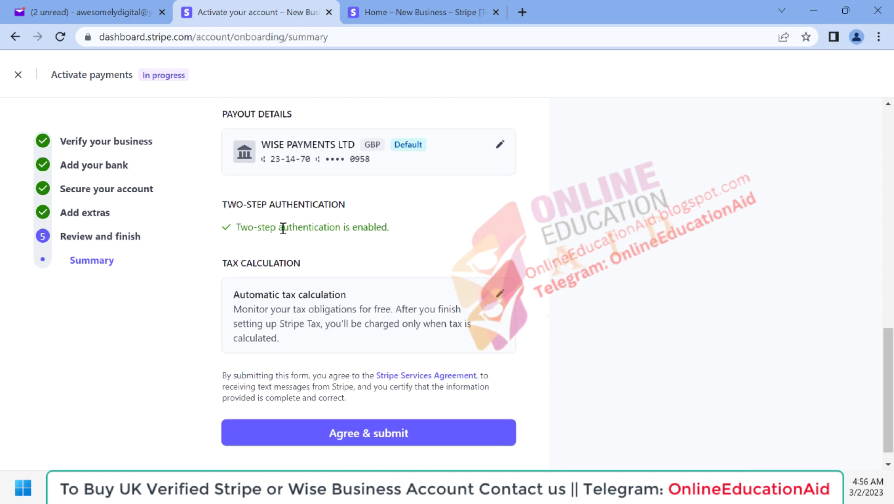
pyautogui.scroll(-1, 379, 255)
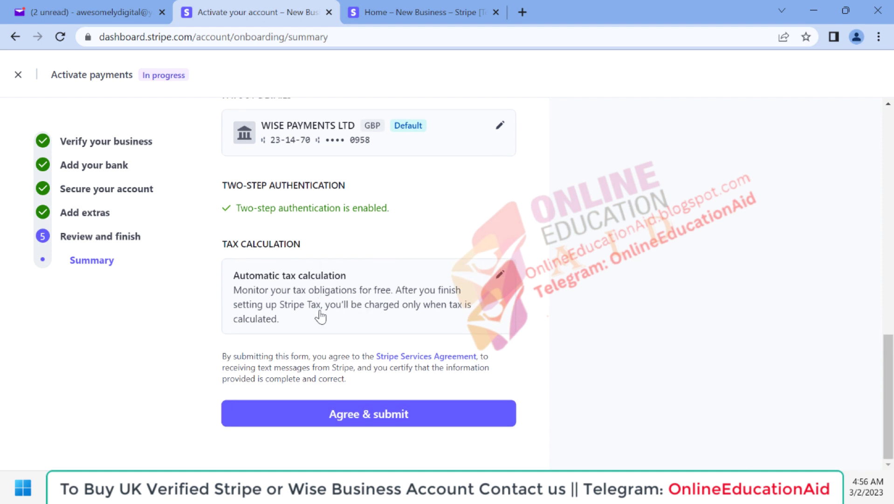
pyautogui.scroll(15, 345, 352)
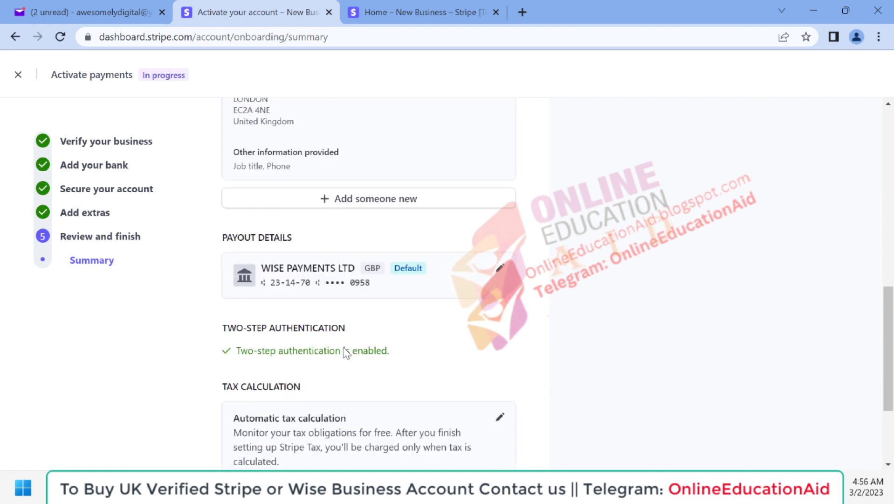
pyautogui.scroll(-15, 346, 353)
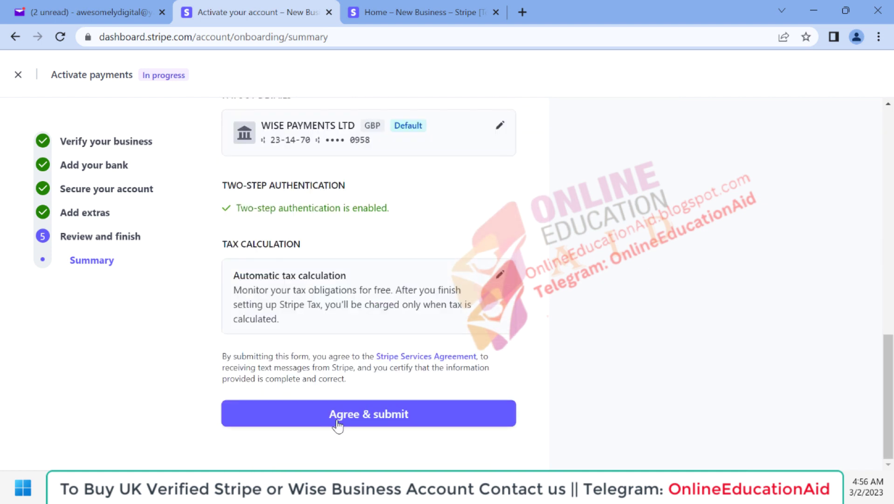
pyautogui.click(333, 416)
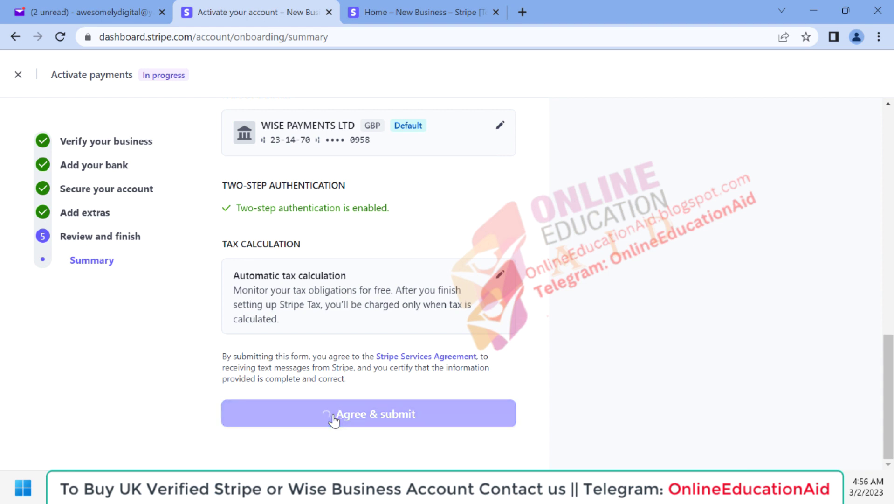
pyautogui.click(820, 153)
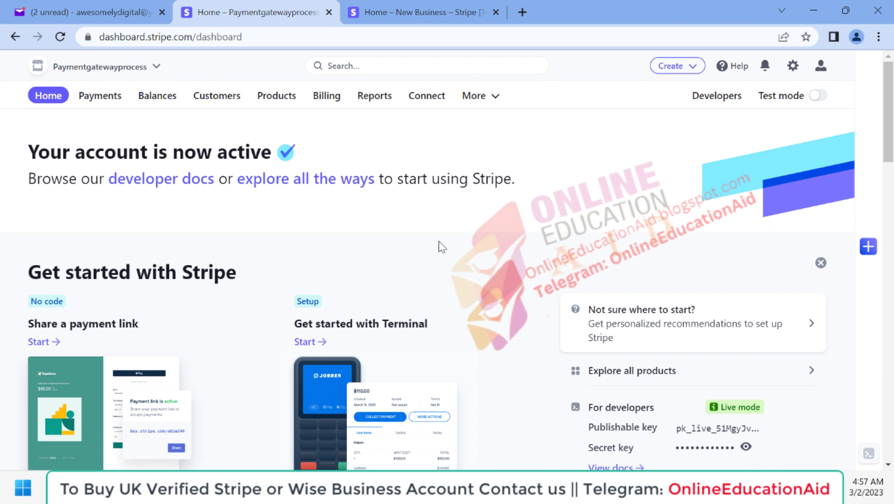
# Open onlineeducationaid.com/en/shop in a new tab and browse the payment account listings
pyautogui.click(522, 11)
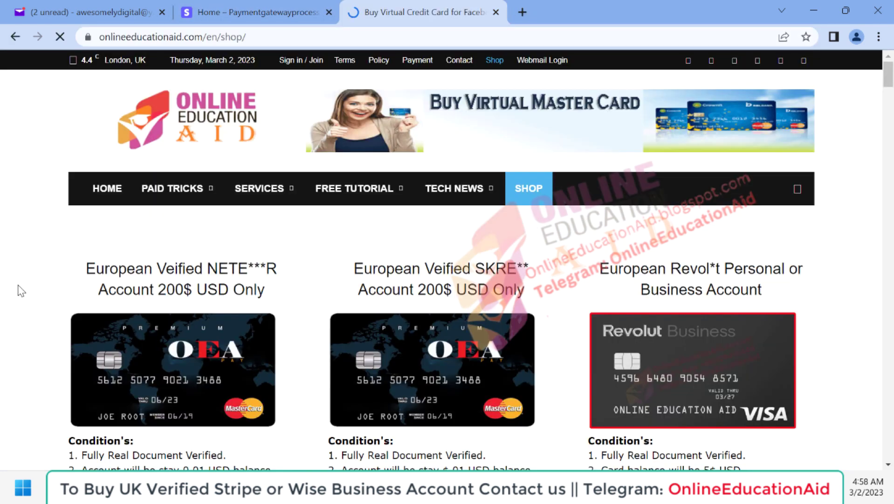
pyautogui.scroll(-12, 21, 290)
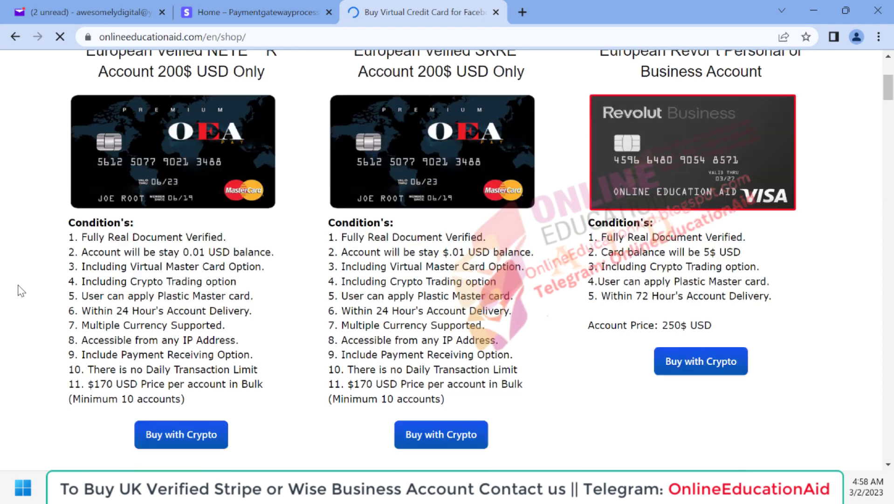
pyautogui.scroll(-4, 20, 290)
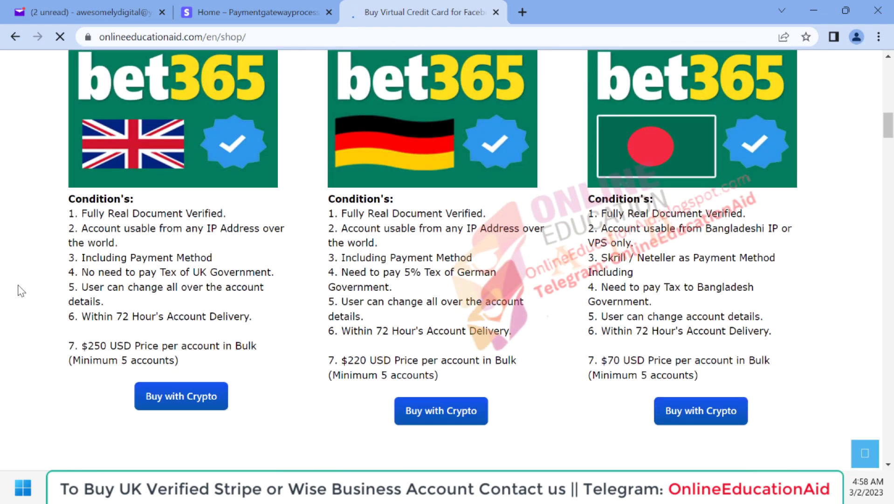
pyautogui.scroll(-8, 21, 290)
pyautogui.scroll(-1, 21, 290)
pyautogui.scroll(3, 21, 290)
pyautogui.scroll(-2, 21, 290)
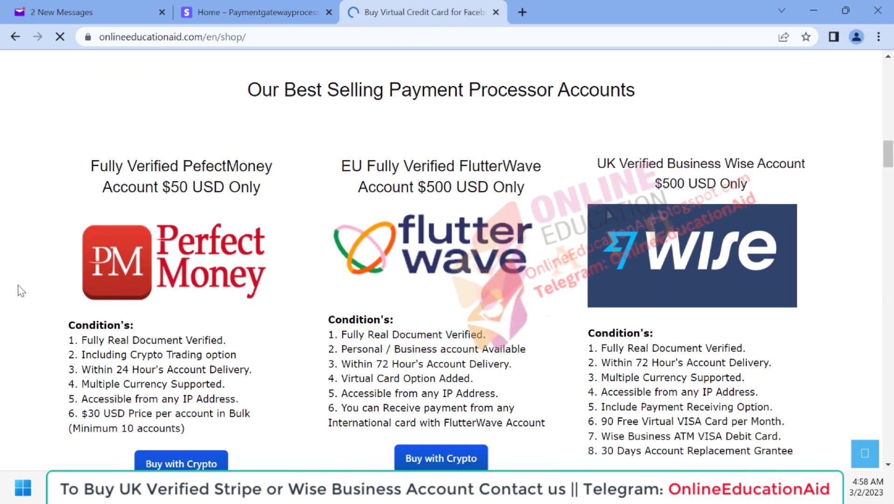
pyautogui.scroll(-2, 327, 289)
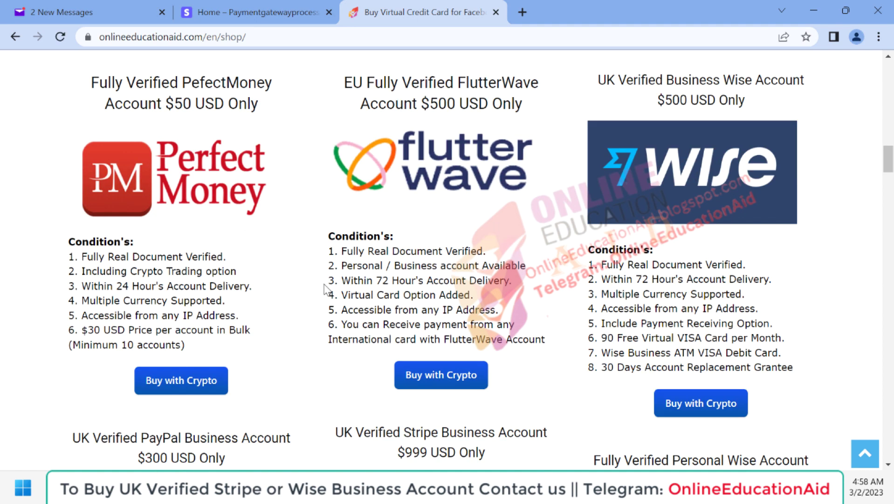
# Look over the PayPal, Stripe, Payoneer and Wise account prices, then return to the Stripe tab
pyautogui.scroll(-10, 500, 252)
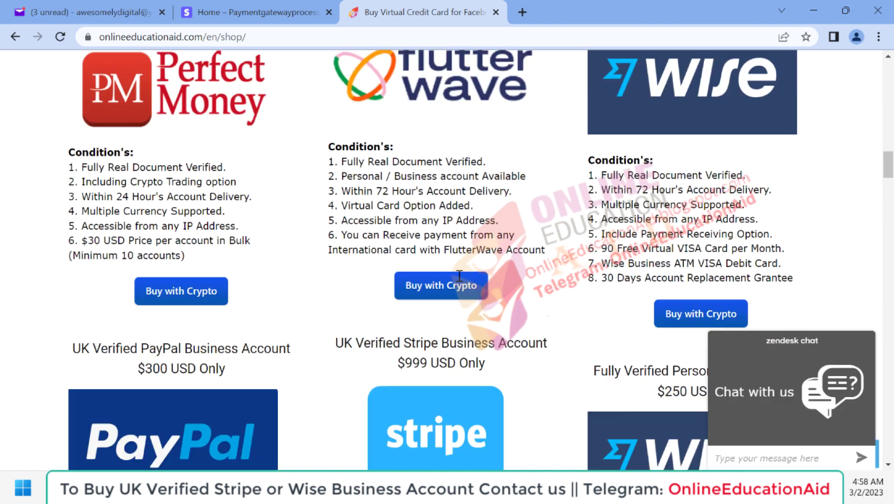
pyautogui.scroll(1, 459, 275)
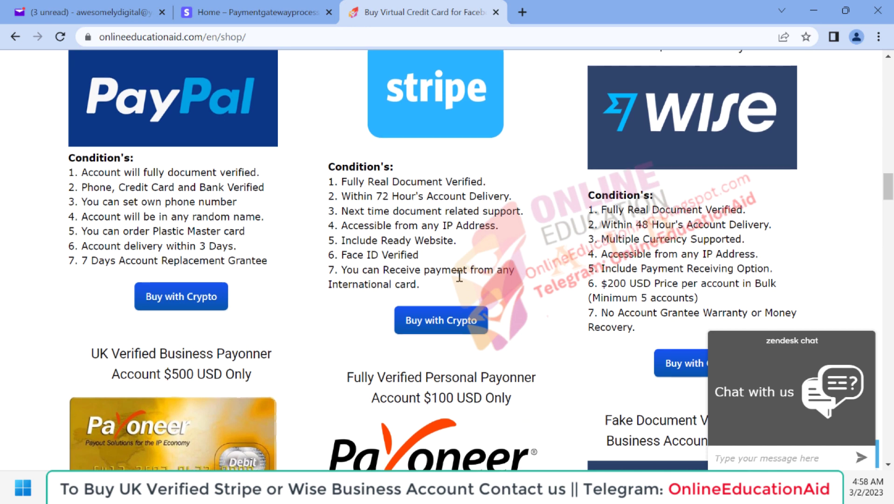
pyautogui.scroll(2, 460, 275)
pyautogui.scroll(-8, 252, 359)
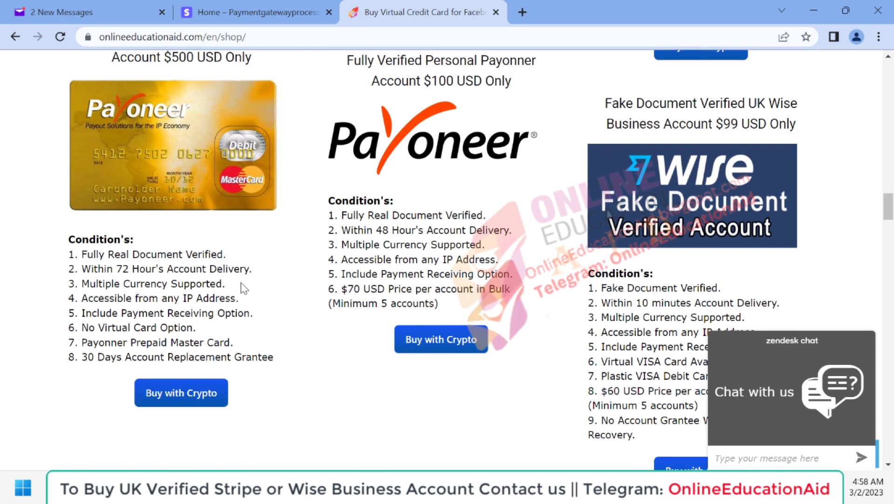
pyautogui.scroll(1, 367, 254)
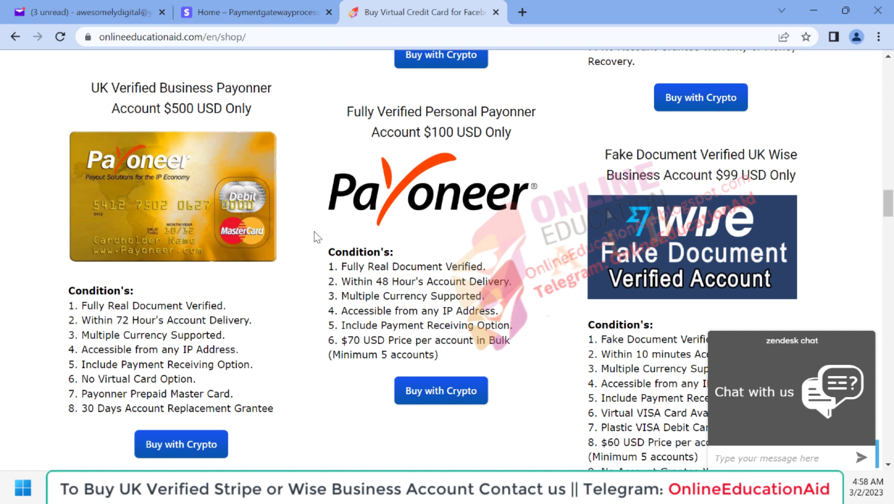
pyautogui.scroll(-1, 384, 321)
pyautogui.scroll(1, 384, 321)
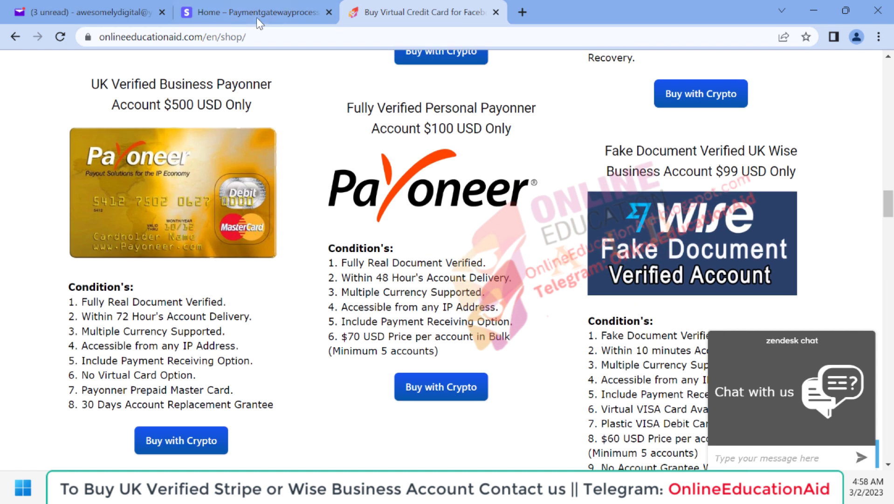
pyautogui.click(256, 17)
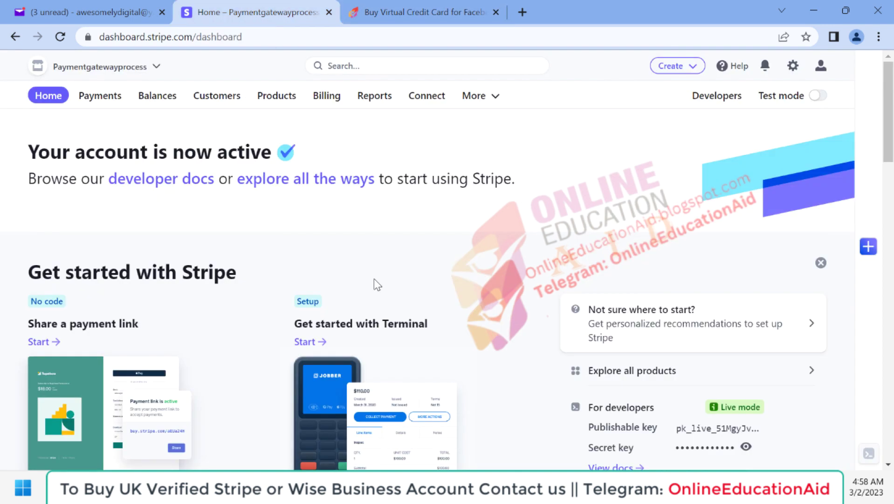